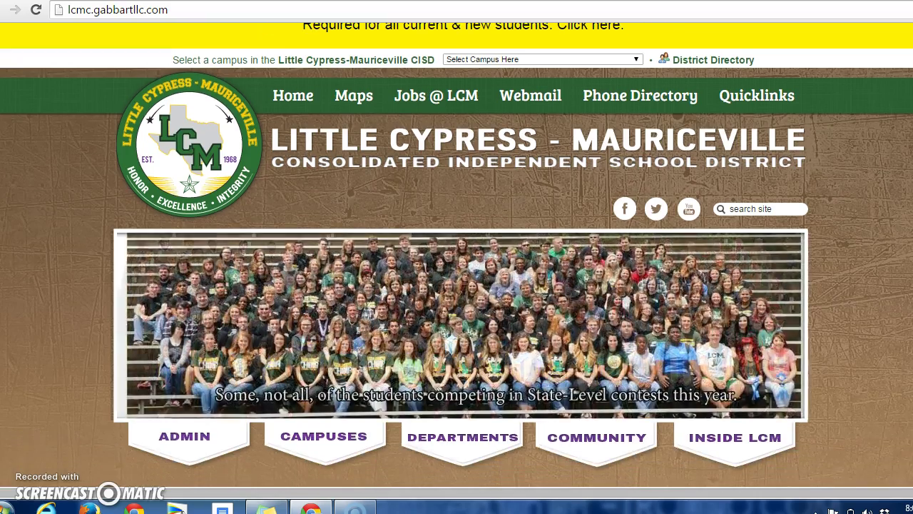
scroll(774, 72, down, 5)
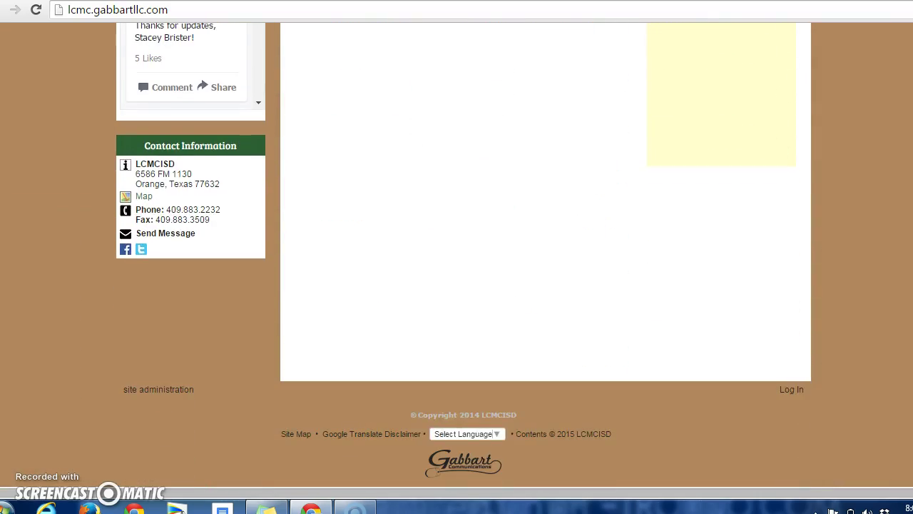
Step: Go from the district site through CAMPUSES to the Little Cypress Jr. High homepage
scroll(774, 72, up, 20)
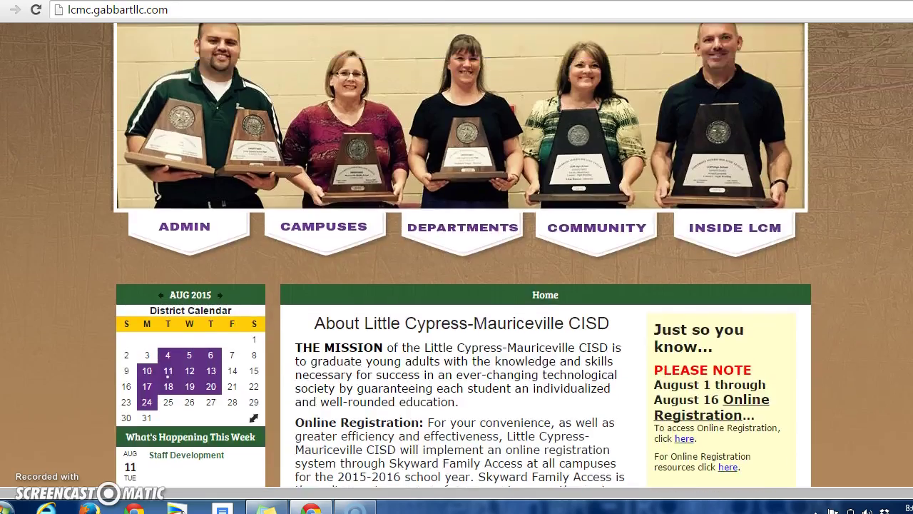
scroll(774, 72, up, 3)
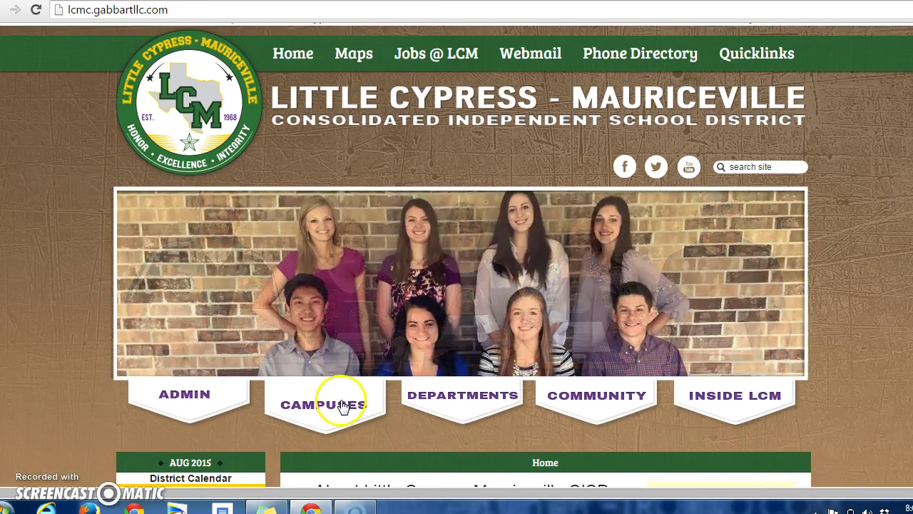
click(342, 404)
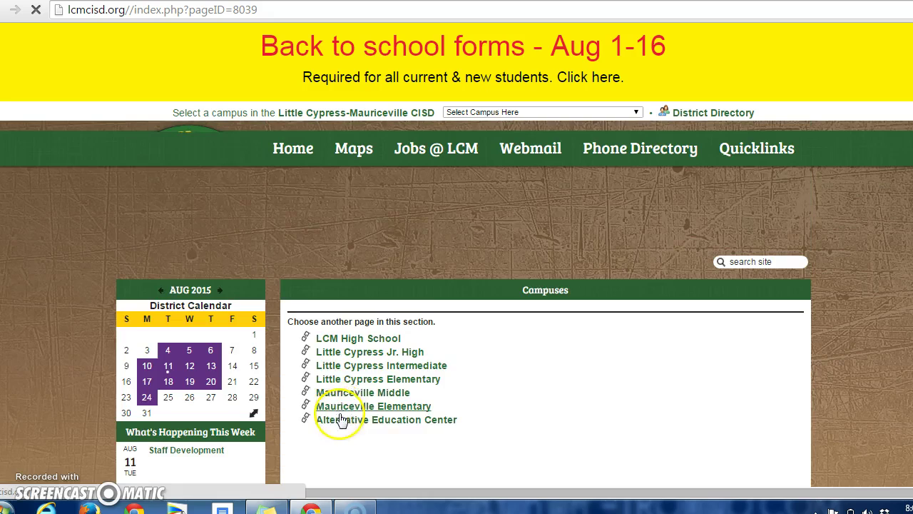
click(391, 352)
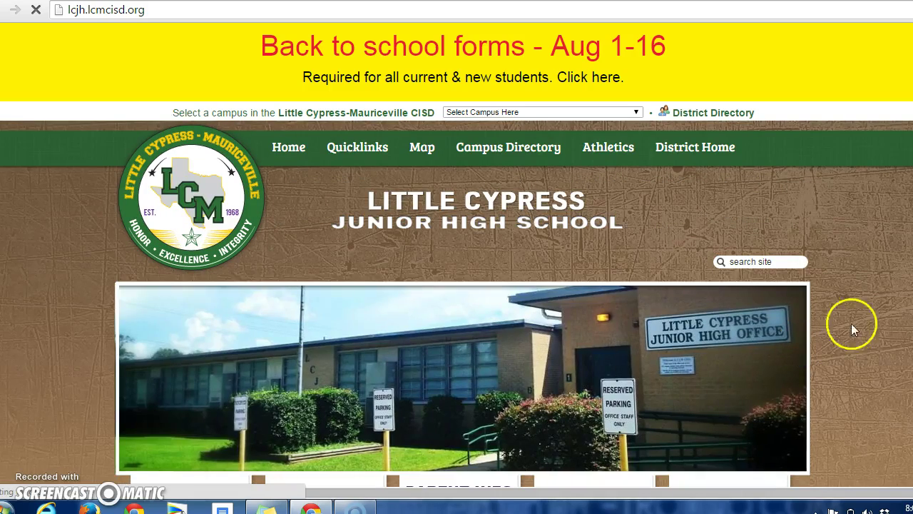
Step: Scroll through the Little Cypress Jr. High homepage down to the footer
scroll(457, 257, down, 4)
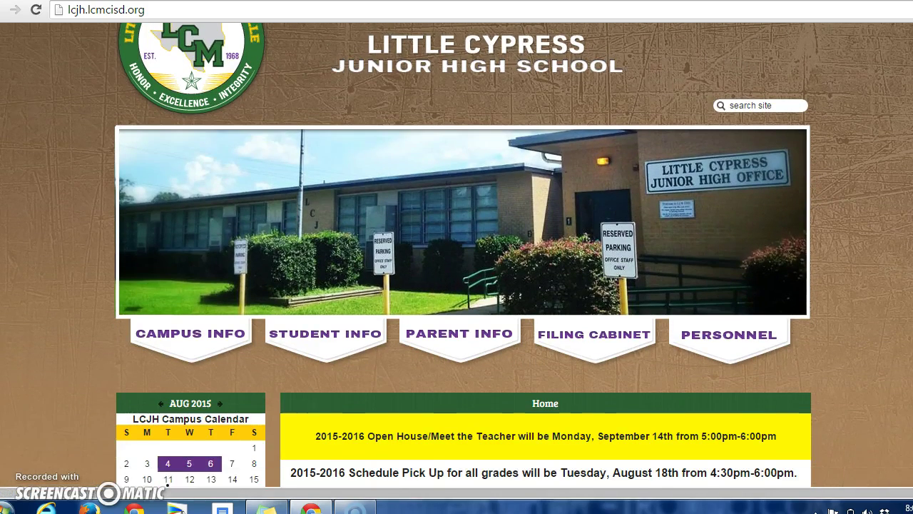
scroll(457, 257, down, 2)
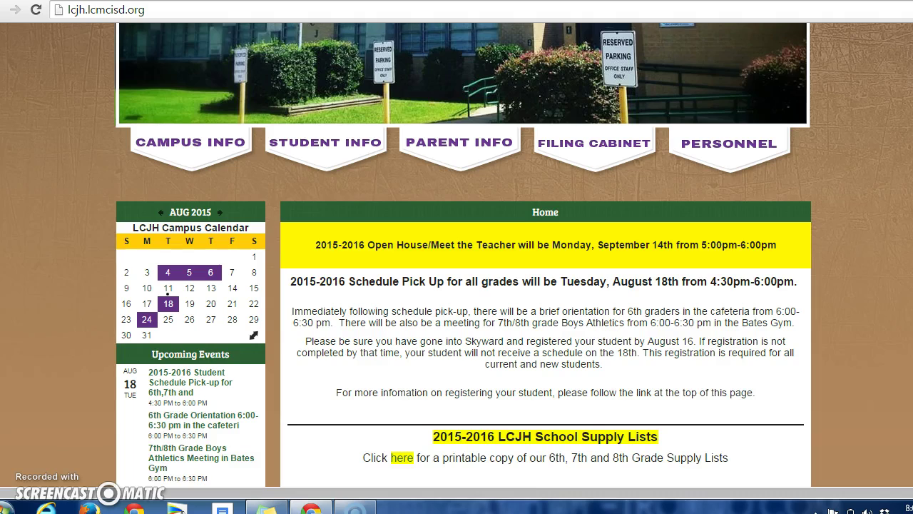
scroll(457, 257, down, 1)
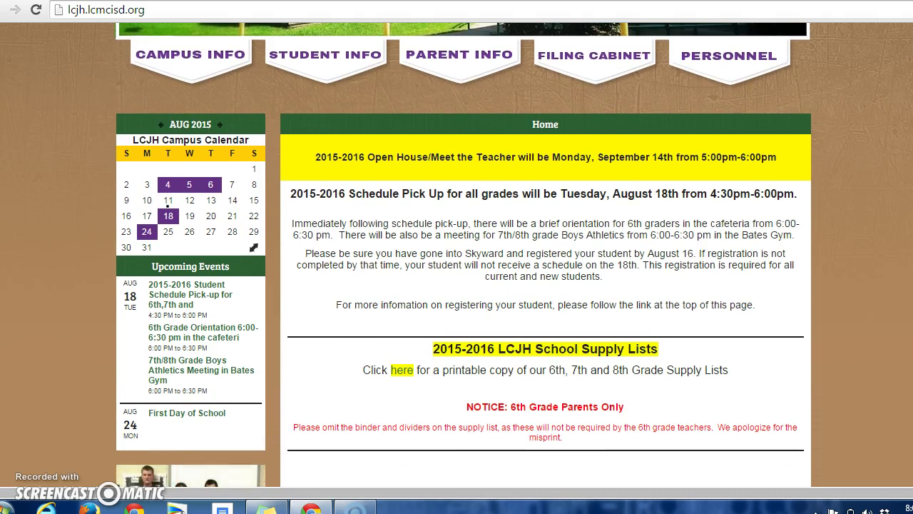
scroll(457, 257, down, 2)
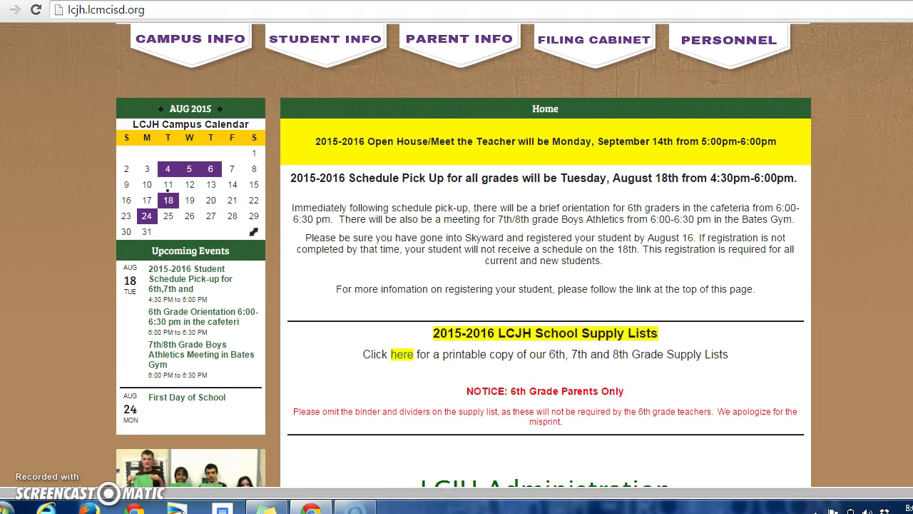
scroll(457, 257, down, 6)
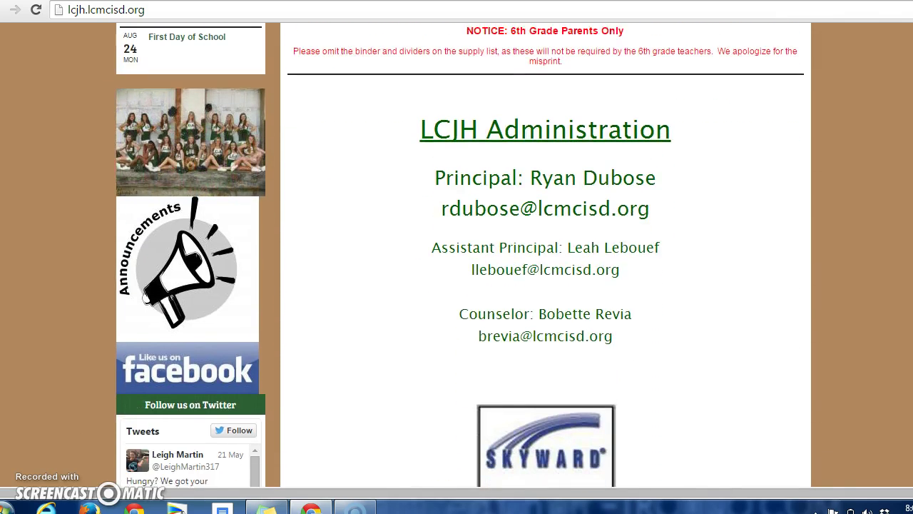
scroll(457, 257, down, 5)
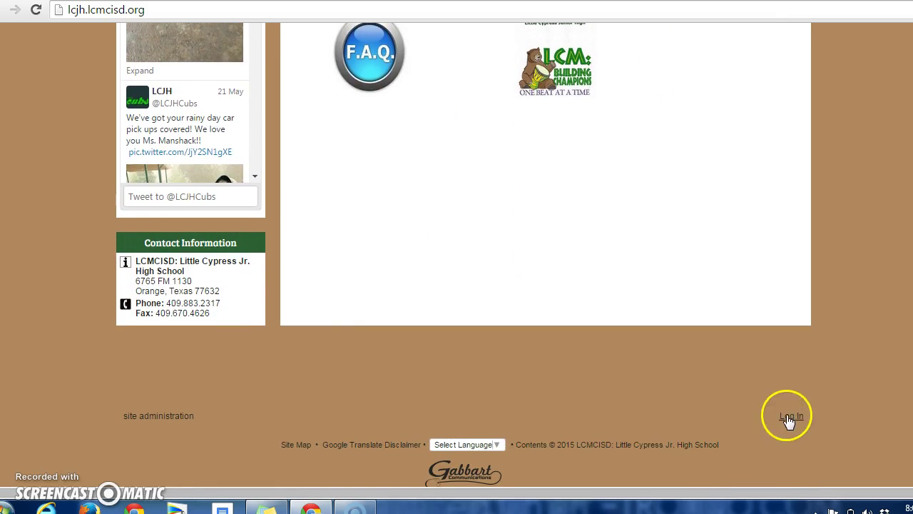
Step: Open the footer's Log In page and enter the teacher's login name, moving on to the password
click(788, 416)
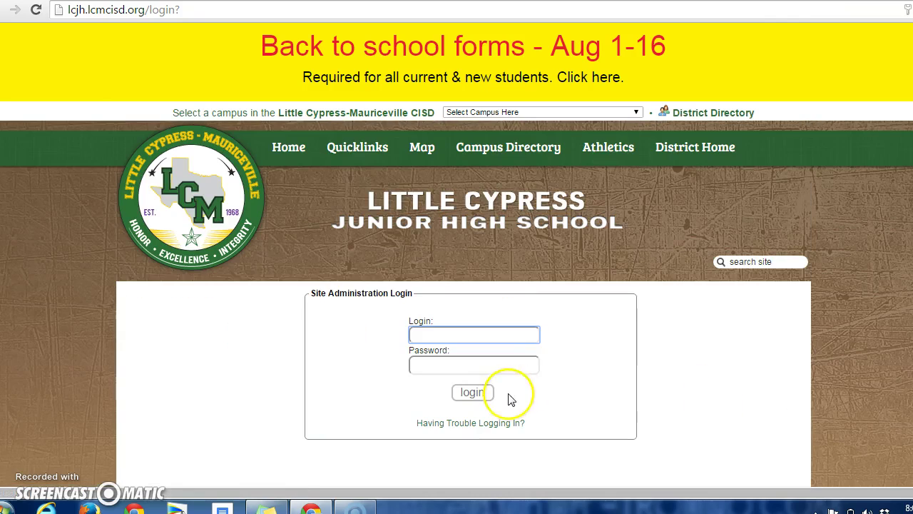
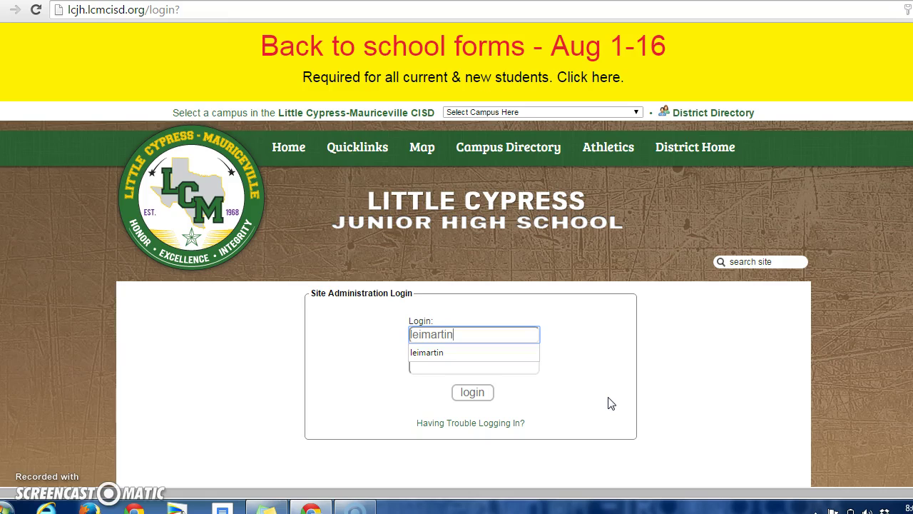
key(Tab)
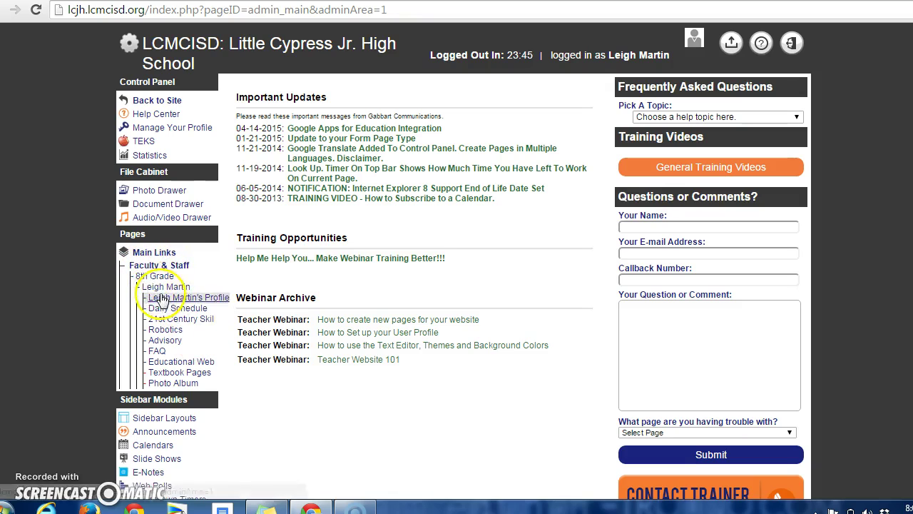
Step: Insert an '8th grade Math' line below 'Honors 7th grade Math' on the Daily Schedule and save
click(188, 314)
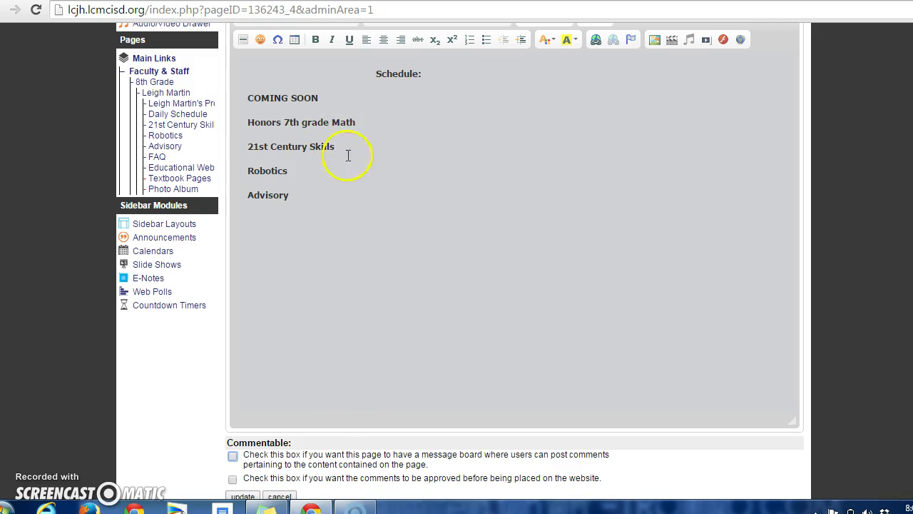
click(380, 125)
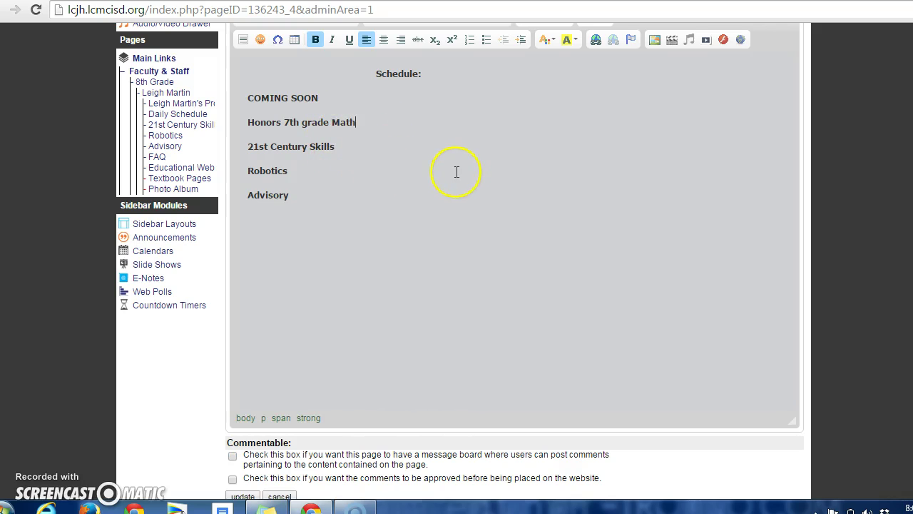
key(Return)
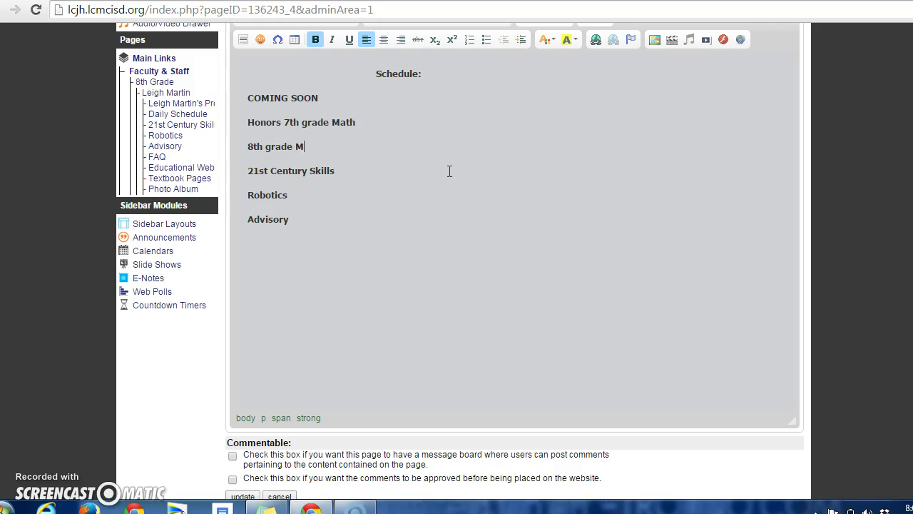
click(426, 143)
click(420, 140)
scroll(514, 285, down, 1)
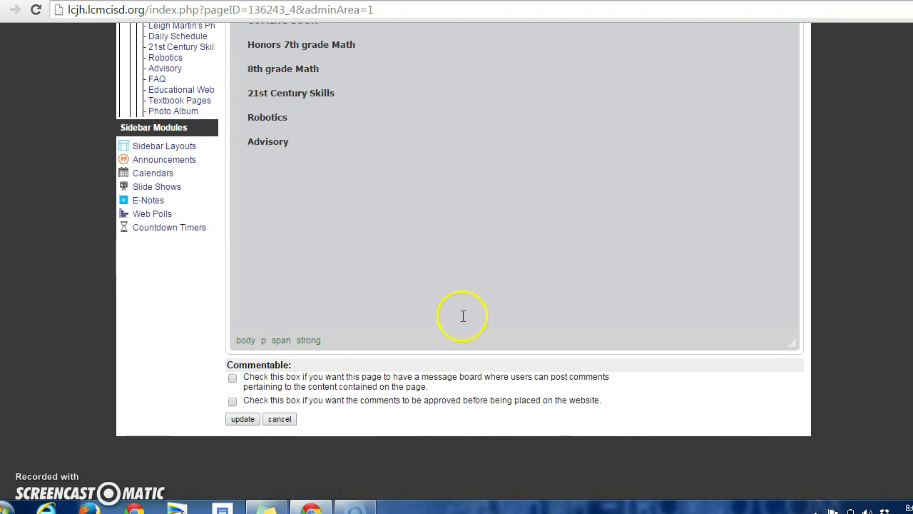
click(242, 419)
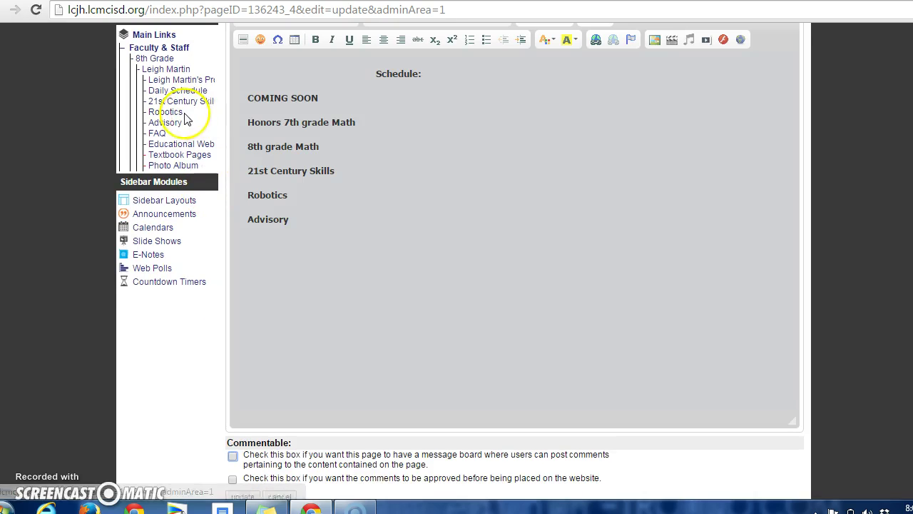
Step: Check the Robotics page in the editor and on the live site, then return to the Control Panel
click(174, 114)
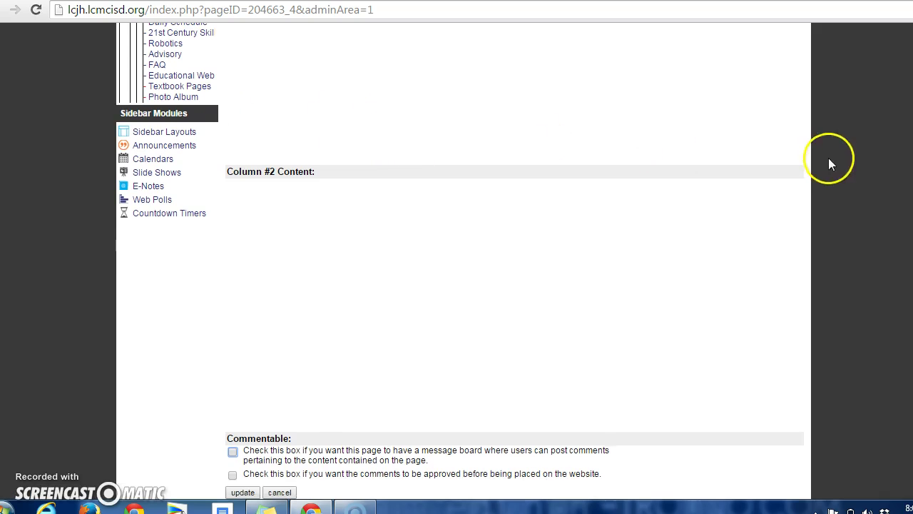
scroll(456, 261, up, 3)
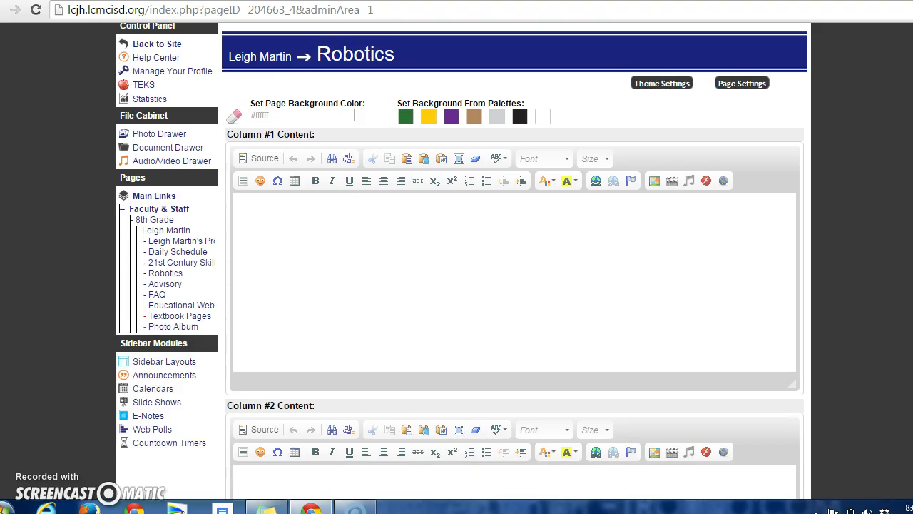
scroll(457, 286, up, 1)
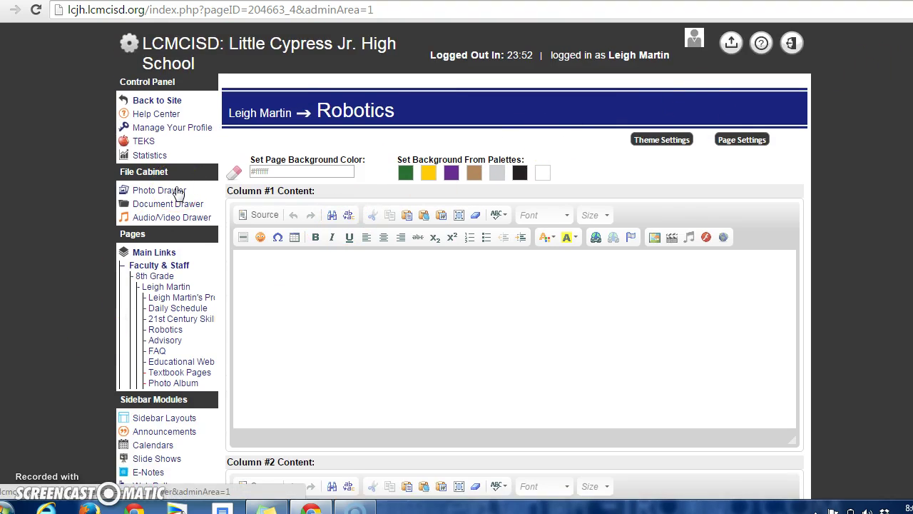
click(158, 100)
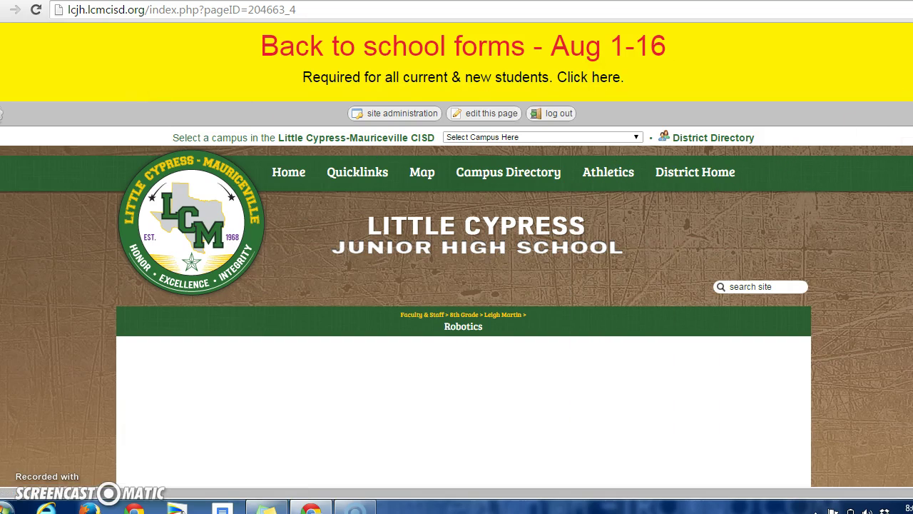
scroll(457, 256, down, 3)
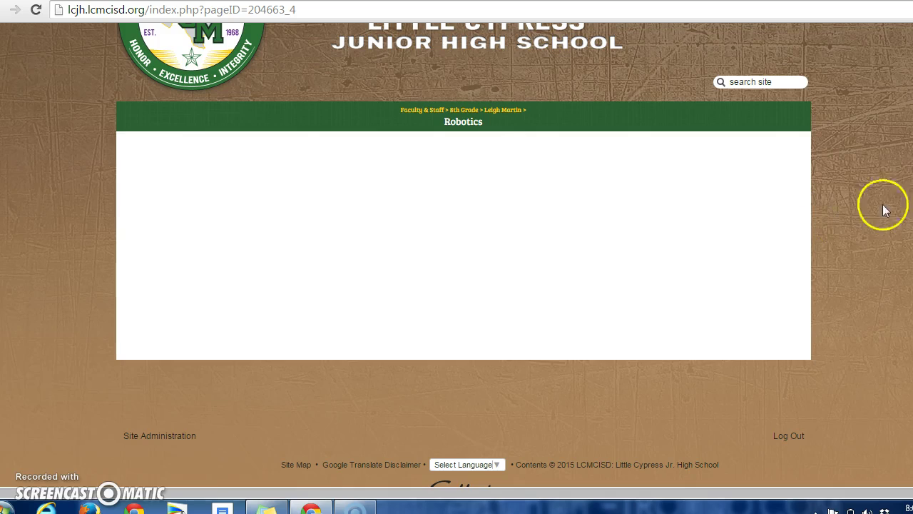
scroll(457, 255, up, 3)
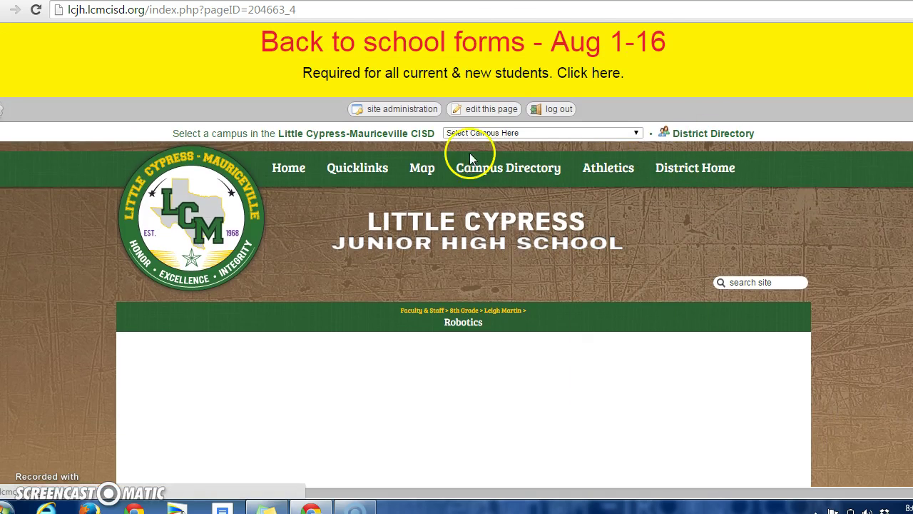
click(417, 111)
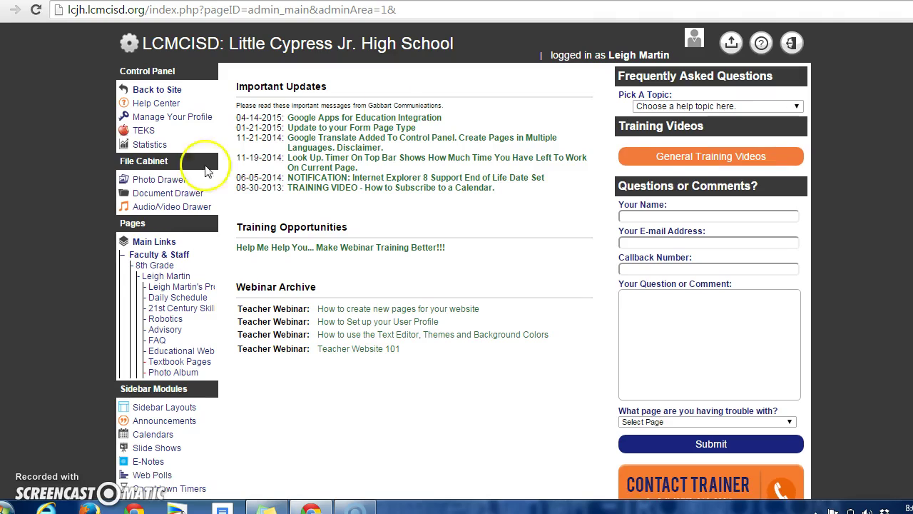
click(134, 240)
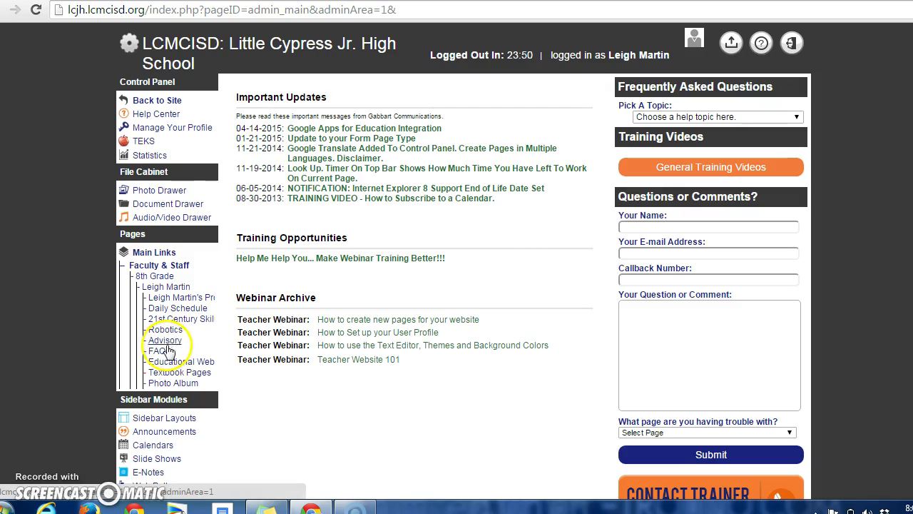
Step: Open the FAQ page's Manage Entries list showing eight questions like calculator, tutorials and tardy policy
click(163, 350)
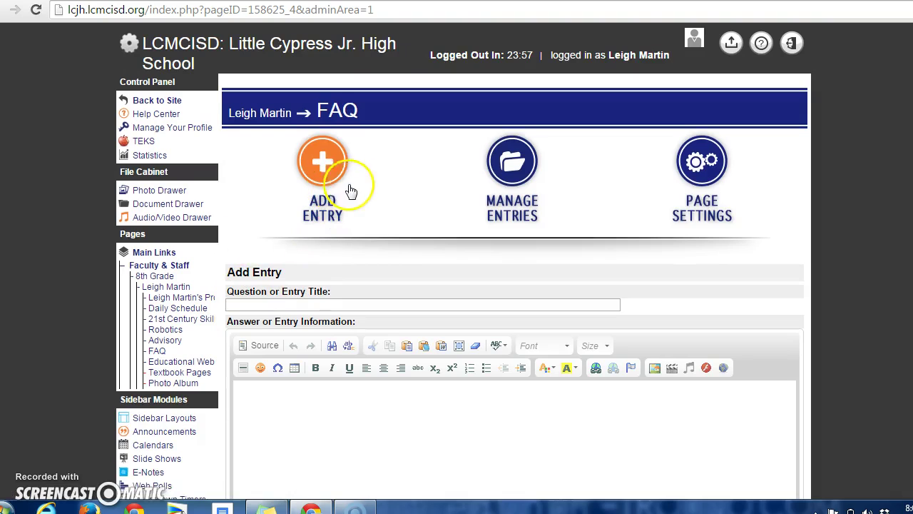
click(536, 198)
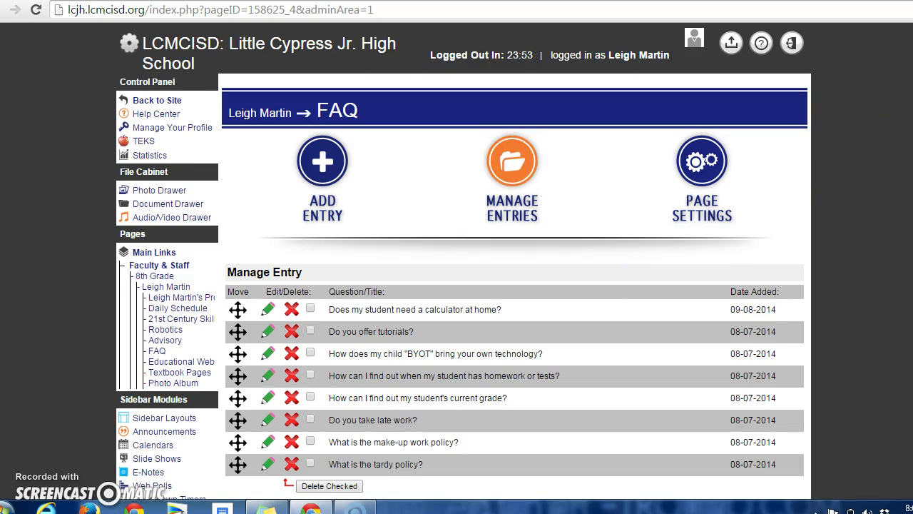
scroll(463, 264, down, 1)
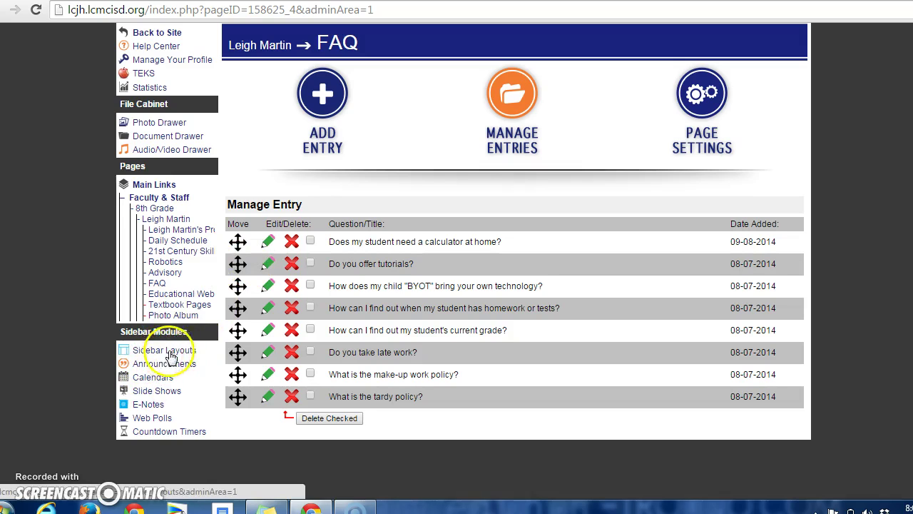
Step: Open Educational Websites and list its five links, including Edmodo, Textbook, BYOT and Family Access Training
click(164, 295)
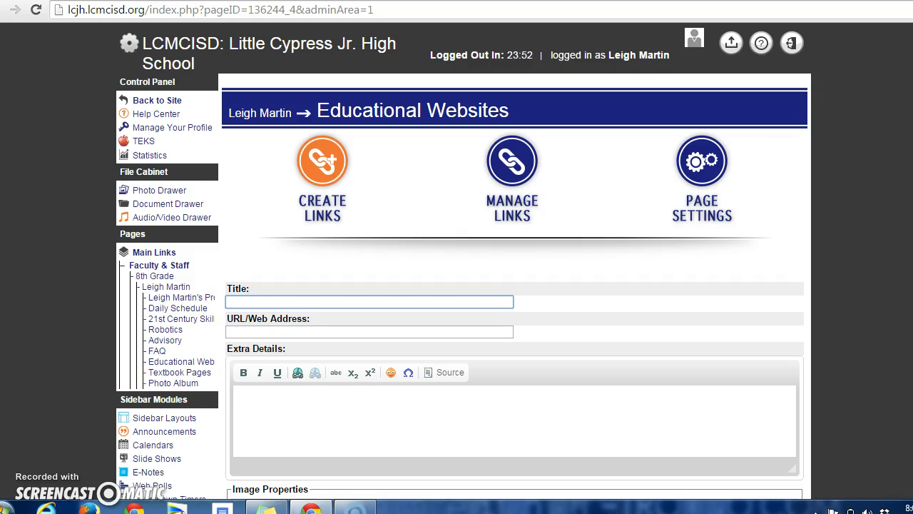
scroll(464, 262, down, 3)
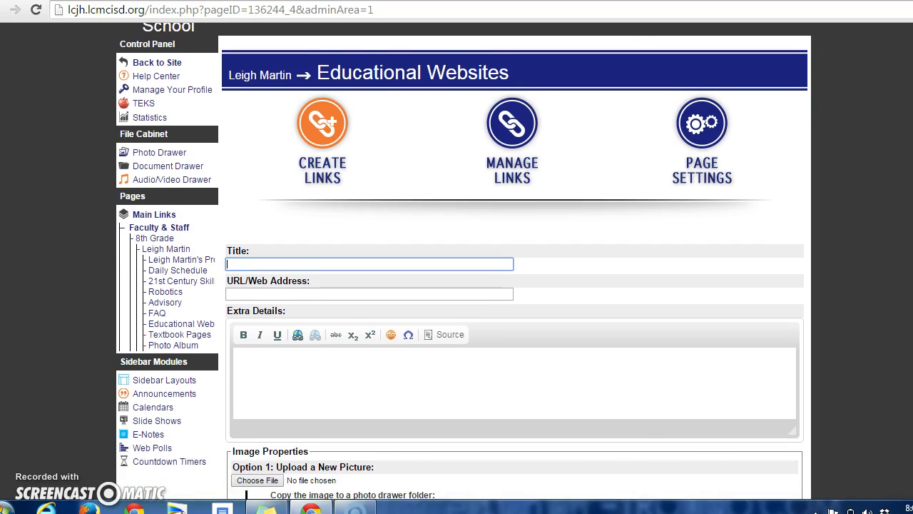
scroll(464, 262, down, 1)
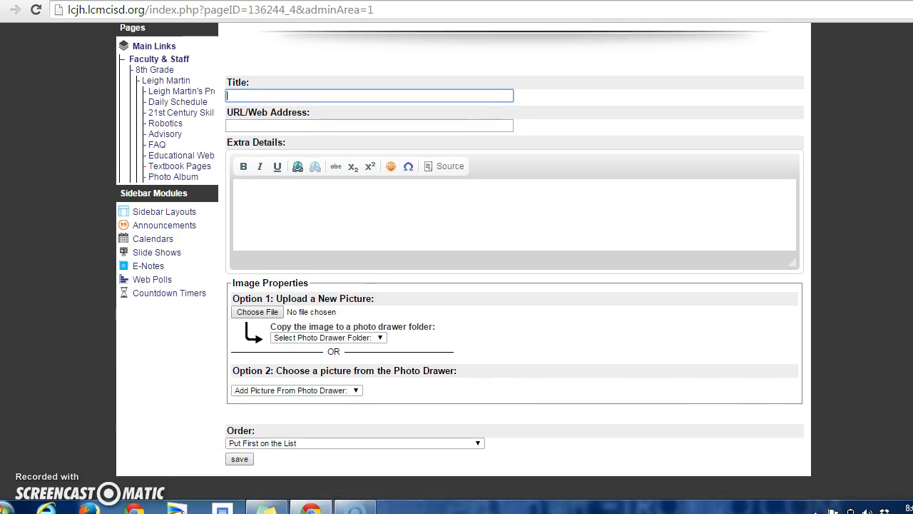
scroll(463, 262, up, 1)
scroll(464, 262, down, 1)
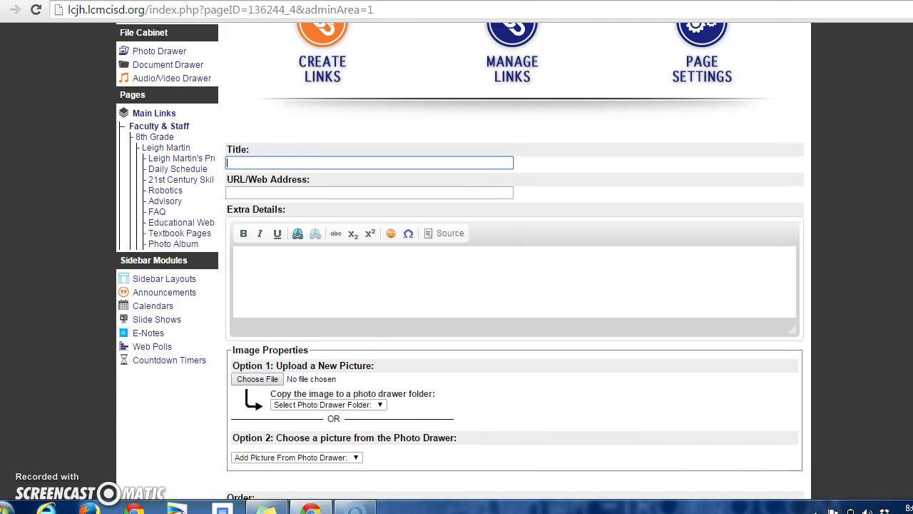
scroll(373, 350, up, 1)
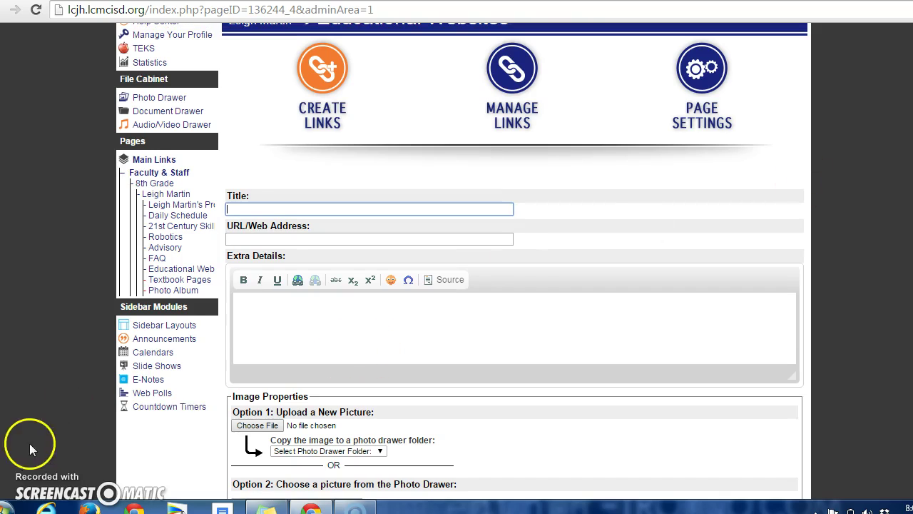
click(517, 84)
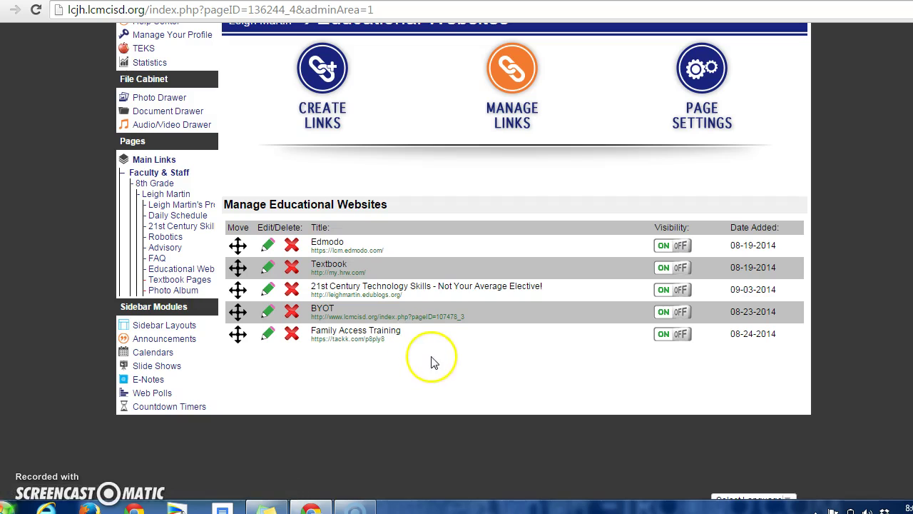
click(327, 84)
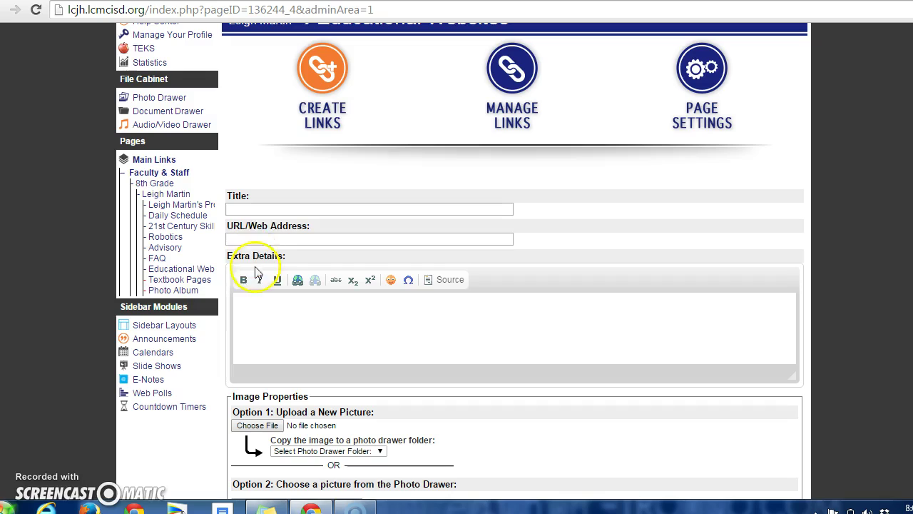
click(293, 209)
text(L)
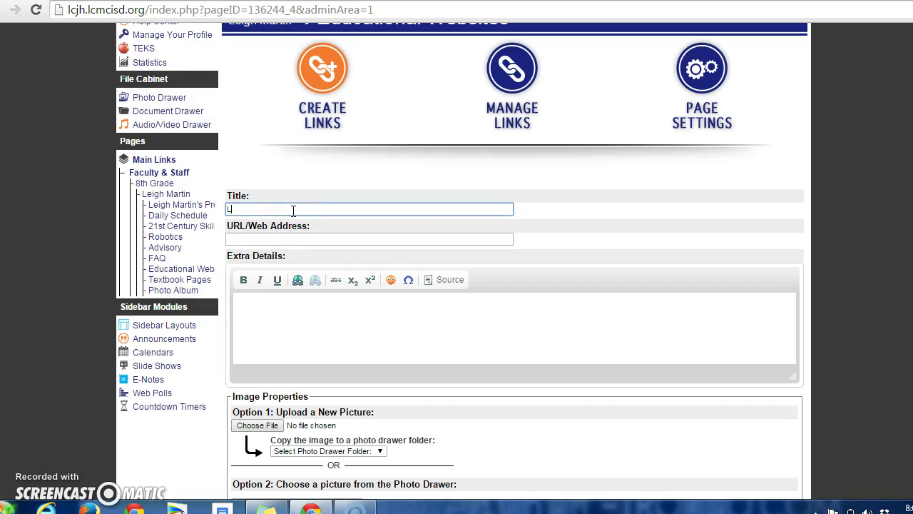
text(iveBinders)
click(292, 239)
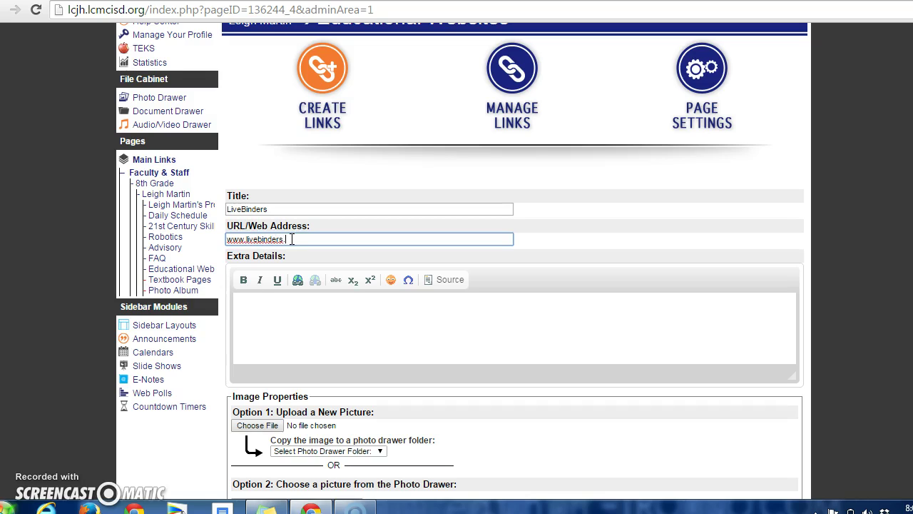
click(303, 308)
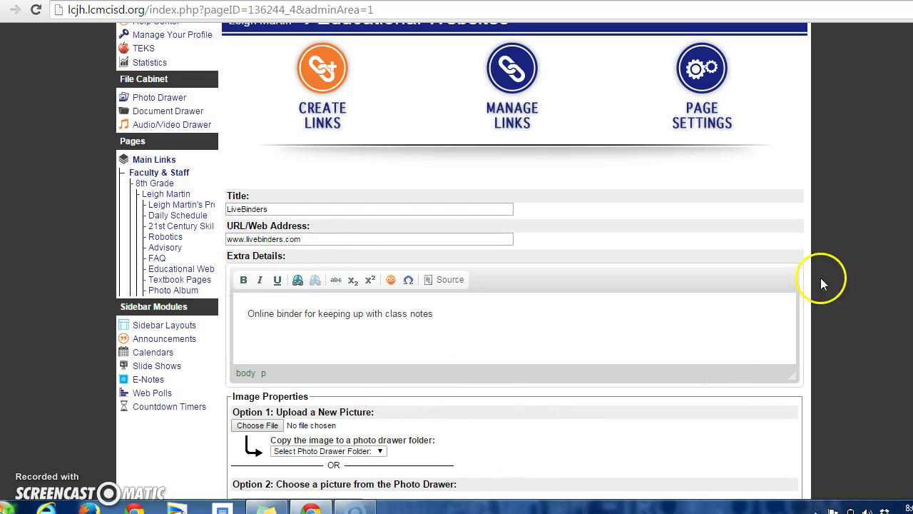
scroll(901, 228, down, 2)
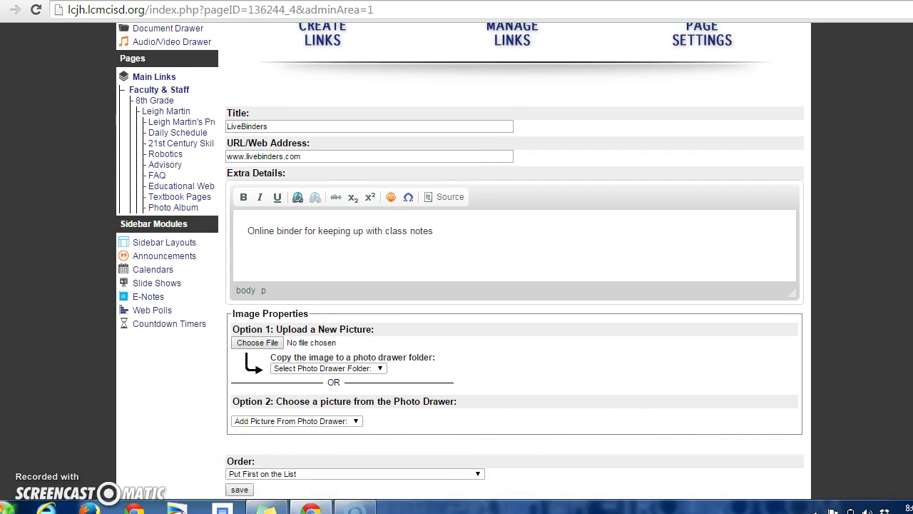
scroll(513, 261, down, 1)
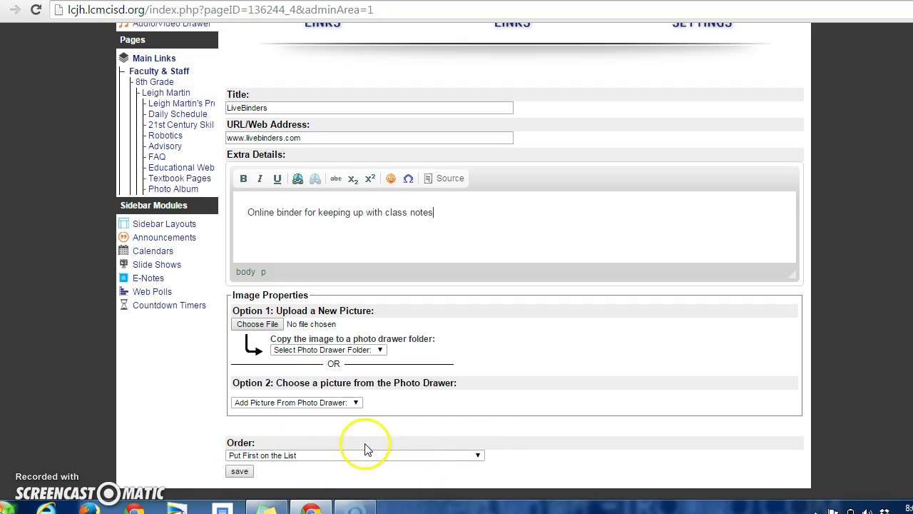
click(477, 457)
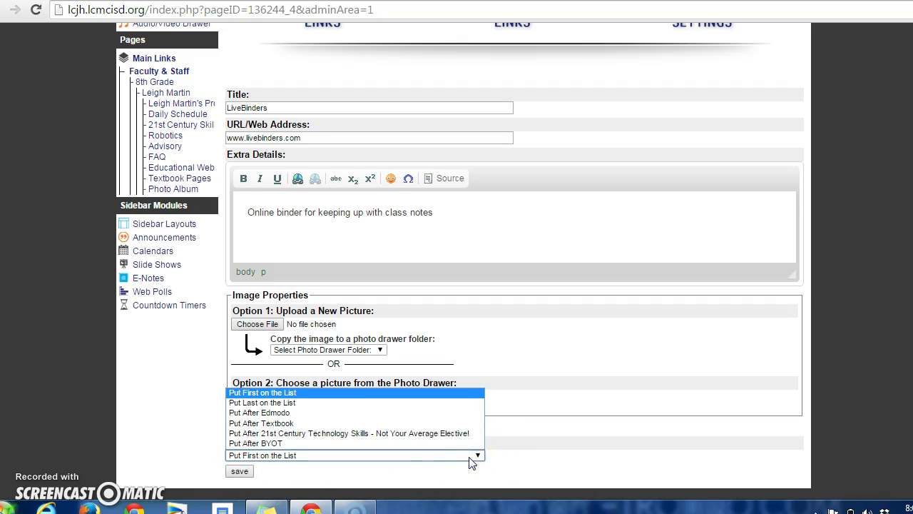
click(440, 428)
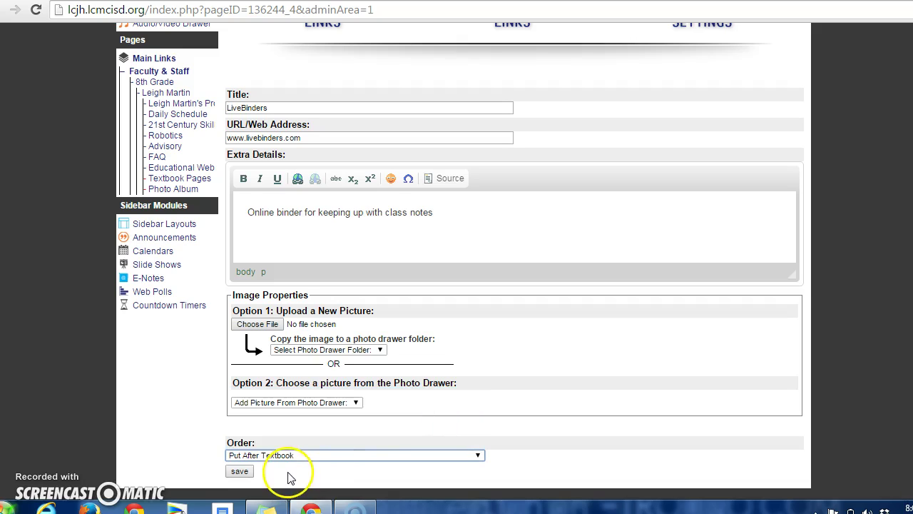
Step: Save the LiveBinders link so it lists third of six links, dated 08-11-2015
click(245, 472)
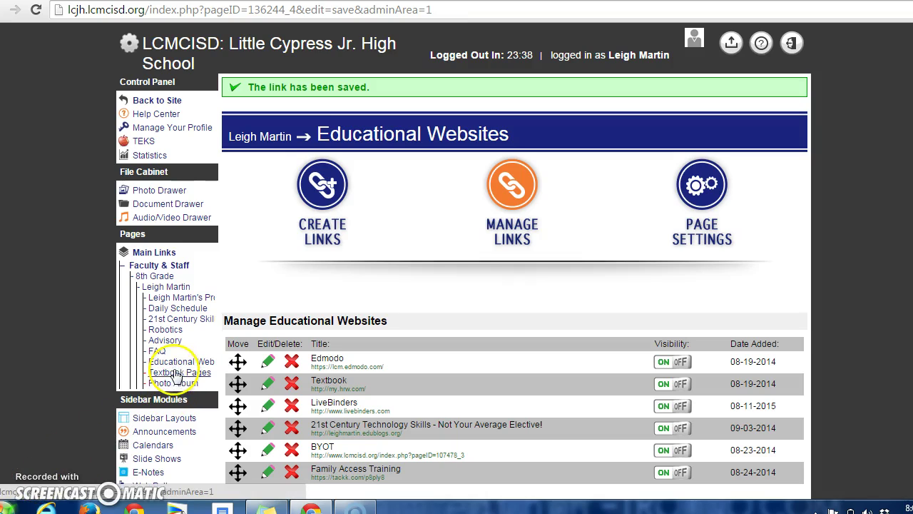
Step: Scroll through the Textbook Pages file list, then open the Photo Album page editor
click(173, 372)
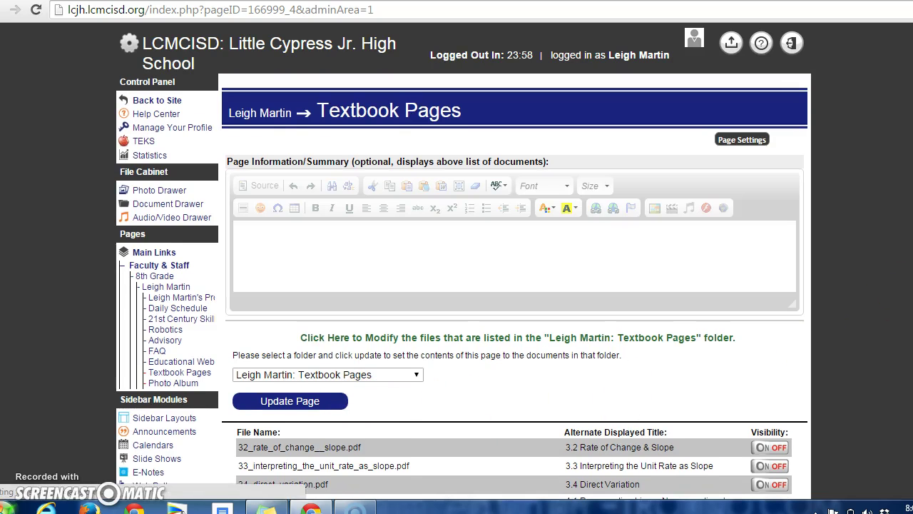
scroll(513, 286, down, 2)
scroll(514, 286, down, 6)
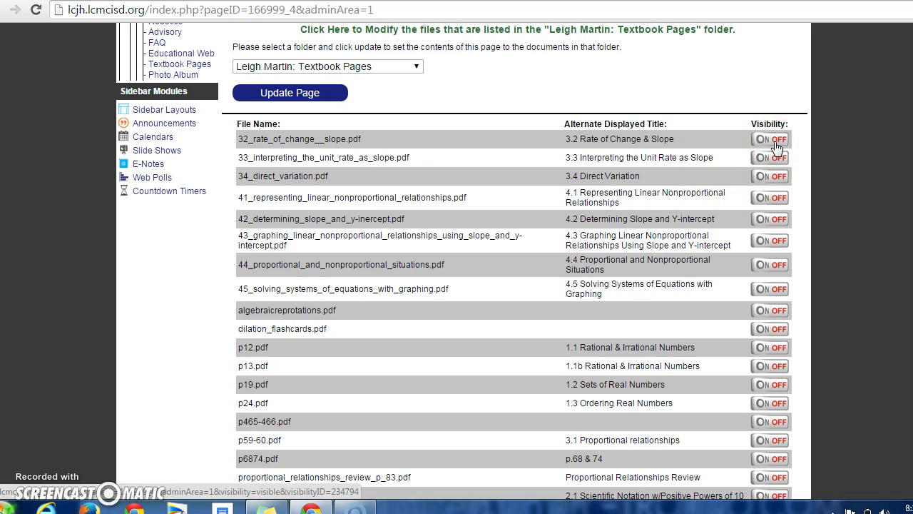
click(166, 75)
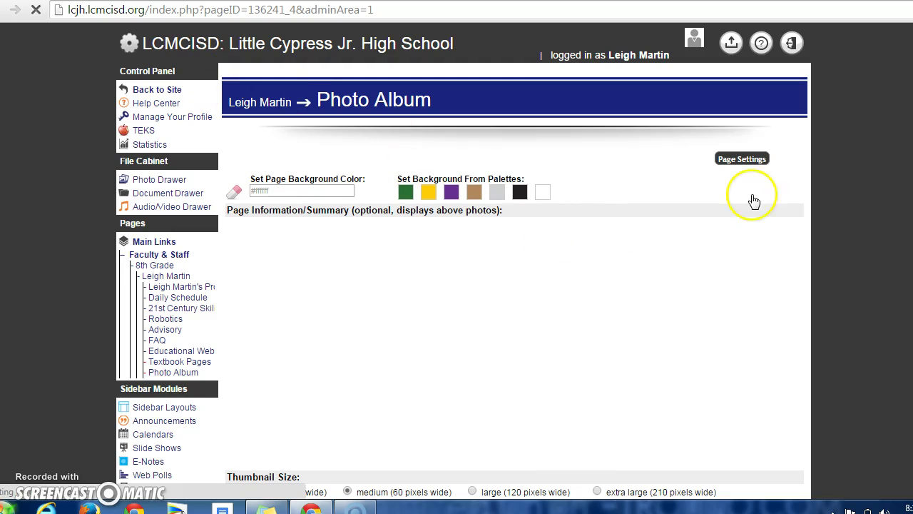
Step: Show the Photo Album's Edit / Delete Photos list and scroll through its eight captioned photos
scroll(464, 261, down, 2)
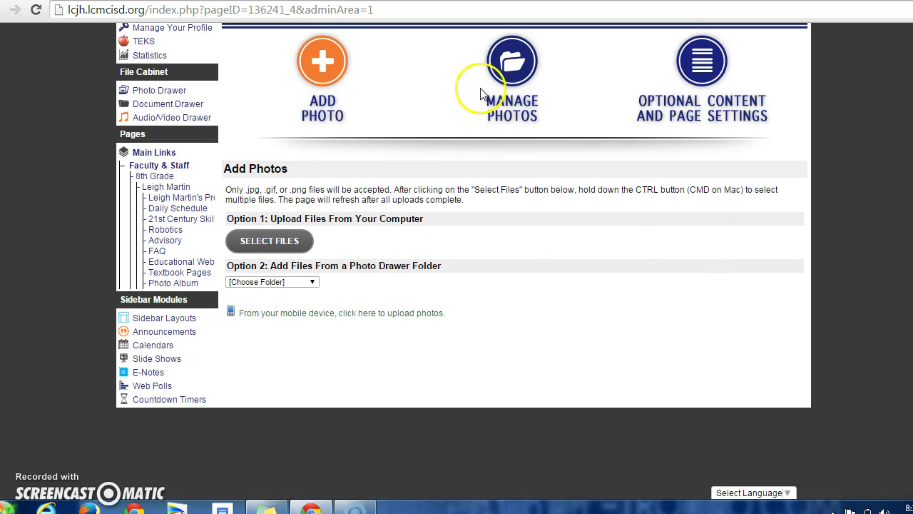
click(519, 77)
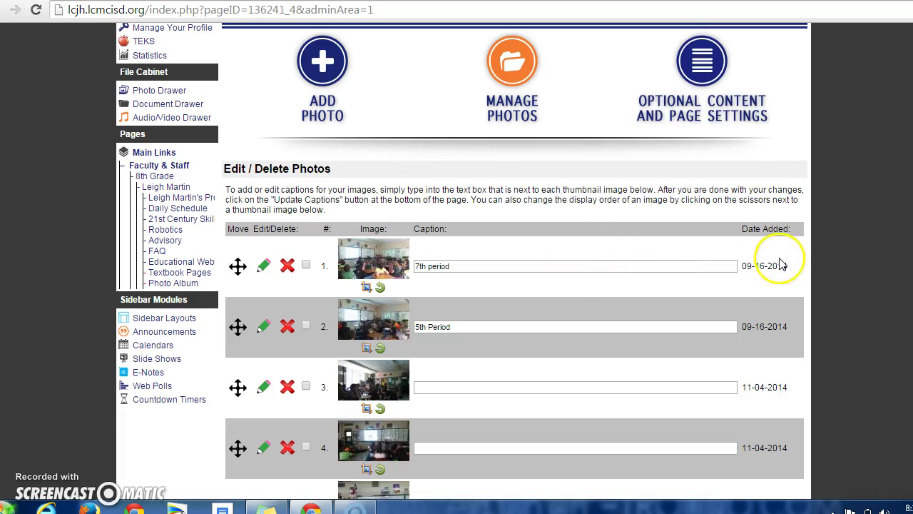
scroll(462, 262, down, 3)
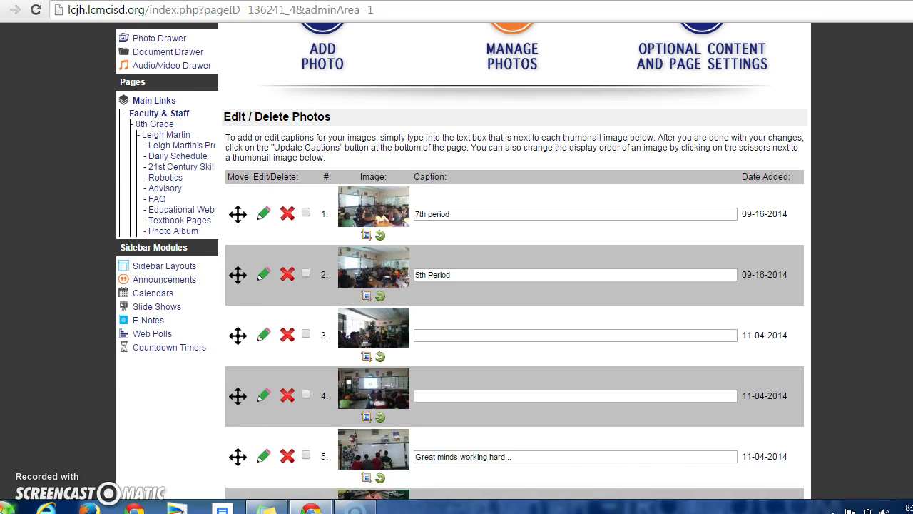
scroll(461, 262, down, 2)
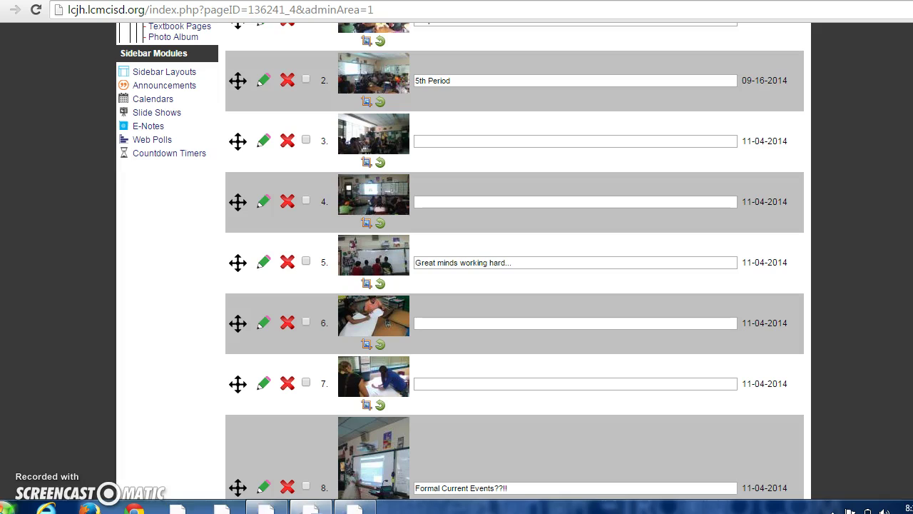
scroll(460, 263, down, 2)
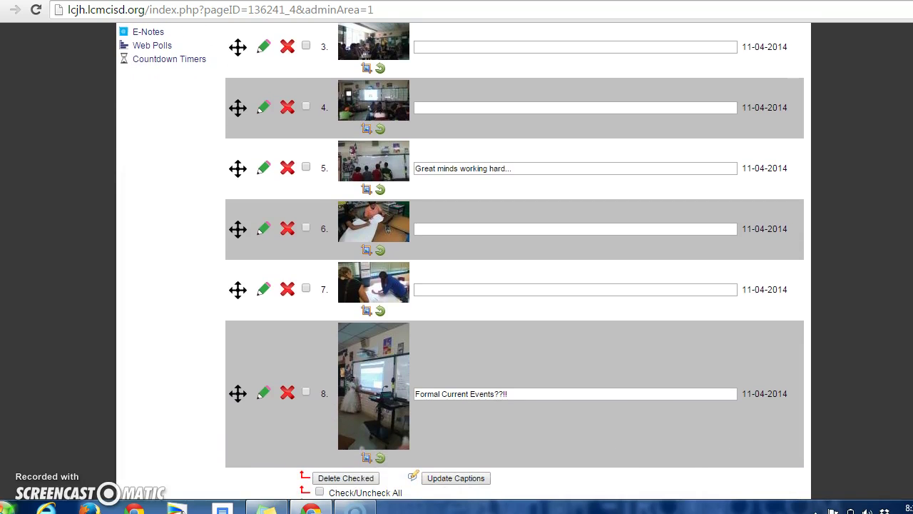
scroll(461, 263, down, 1)
scroll(460, 263, up, 5)
scroll(460, 262, up, 1)
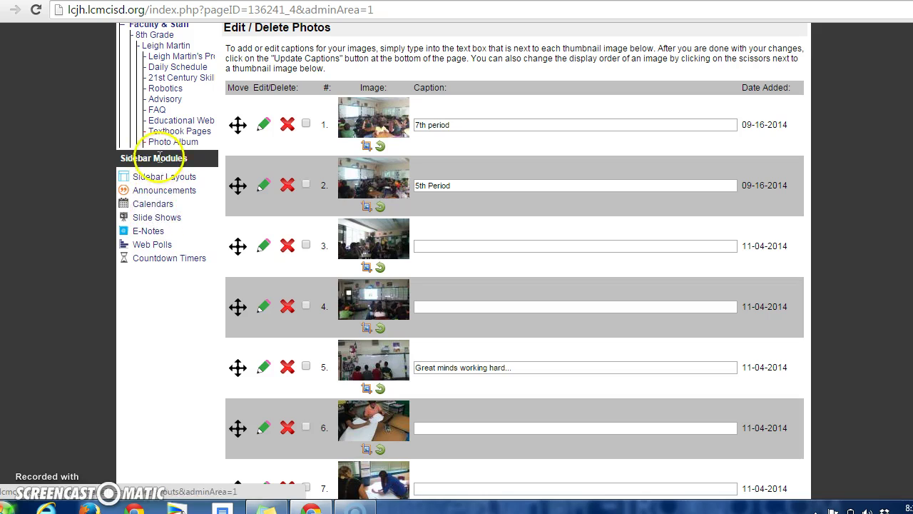
Step: Look over the sidebar module layouts and the announcements list
click(158, 180)
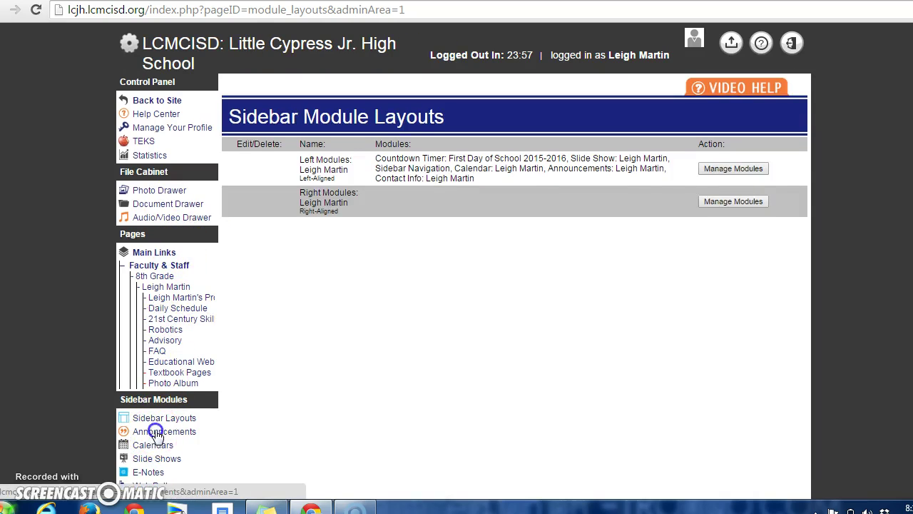
click(153, 431)
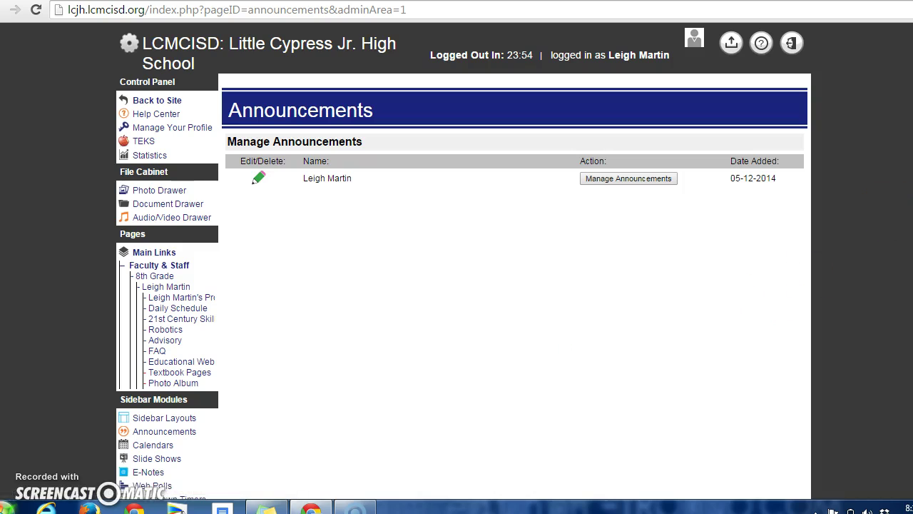
scroll(463, 263, down, 1)
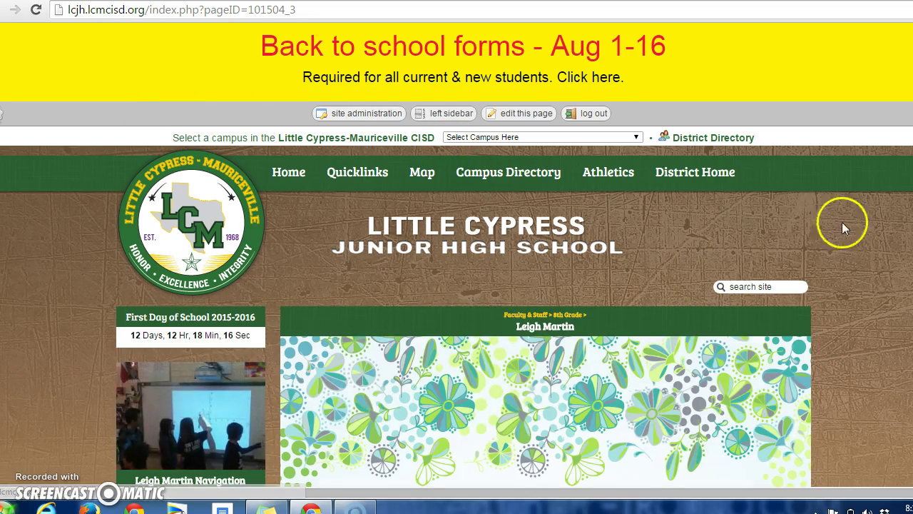
Step: Scroll through the teacher's home page, advance the photo slideshow, and go to the profile page
scroll(457, 286, down, 3)
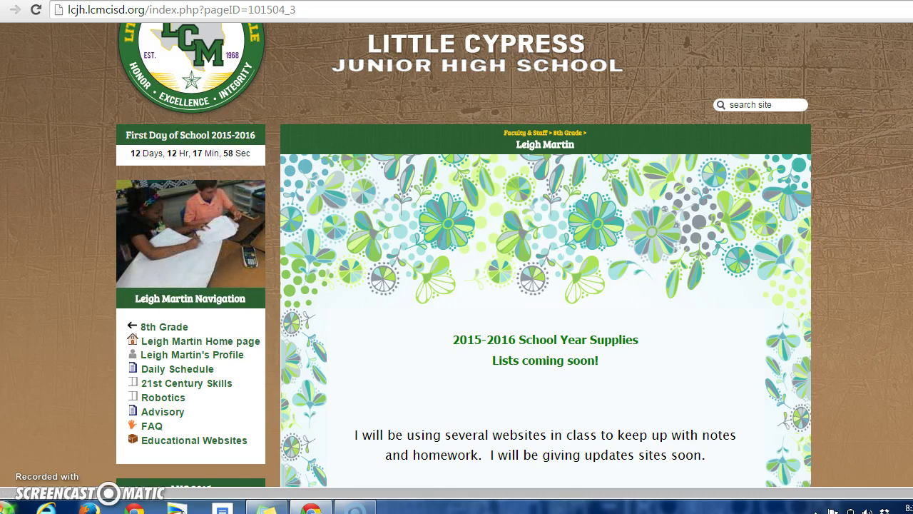
scroll(593, 103, down, 3)
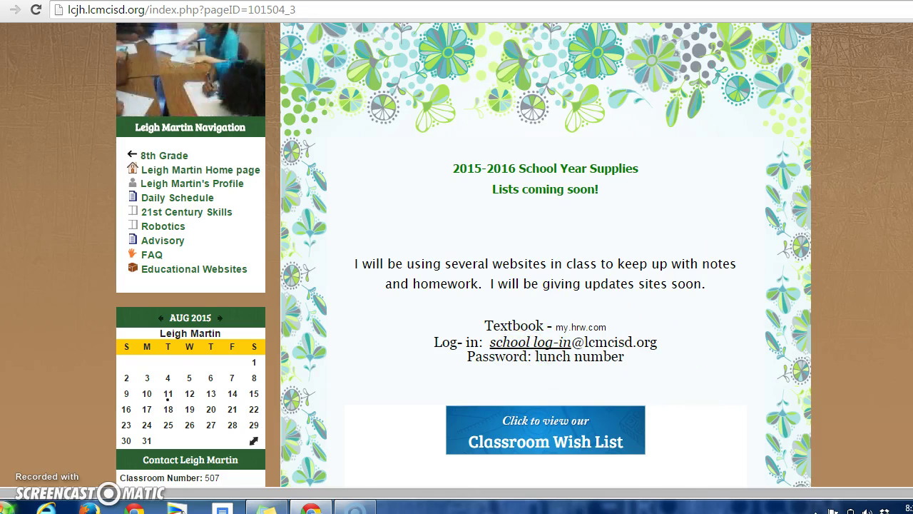
scroll(546, 257, down, 3)
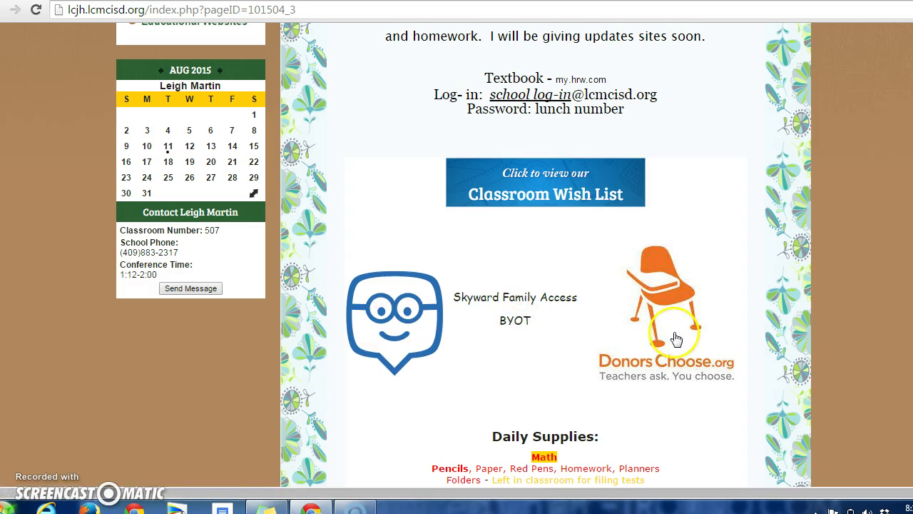
scroll(546, 255, down, 4)
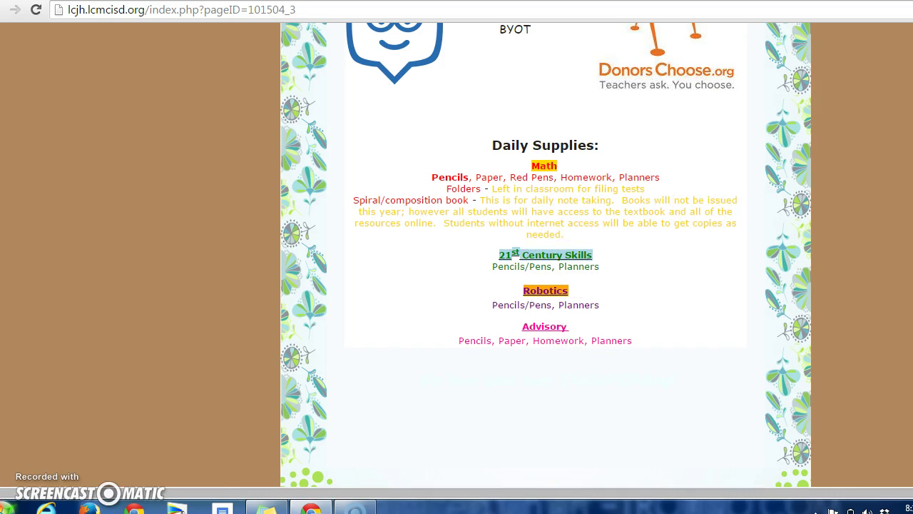
scroll(545, 256, up, 6)
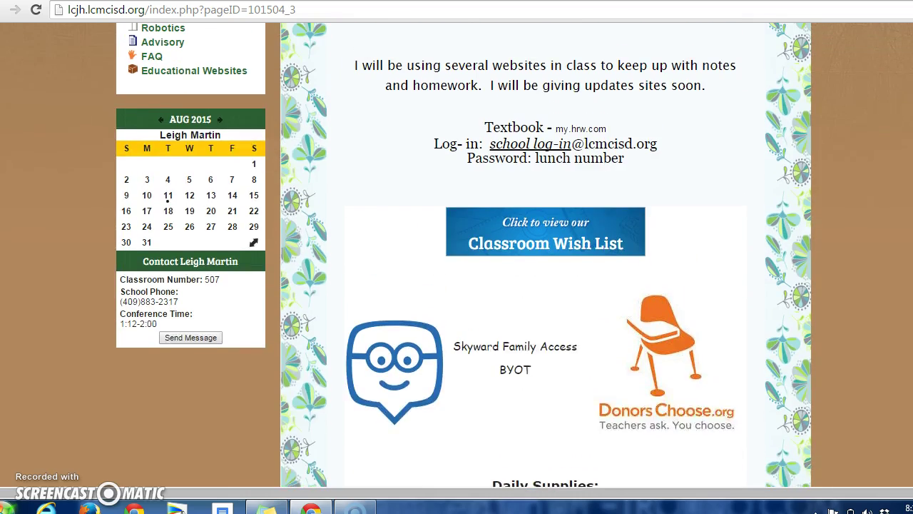
scroll(545, 255, up, 3)
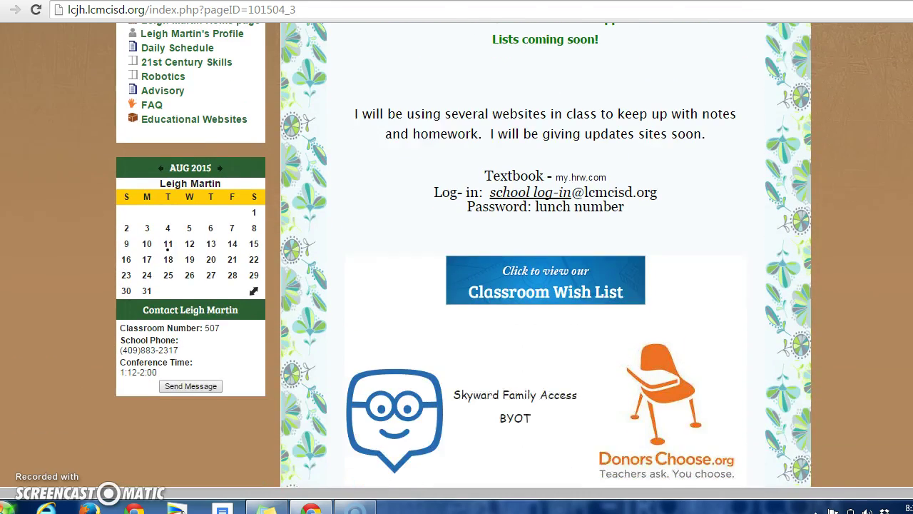
scroll(546, 256, up, 1)
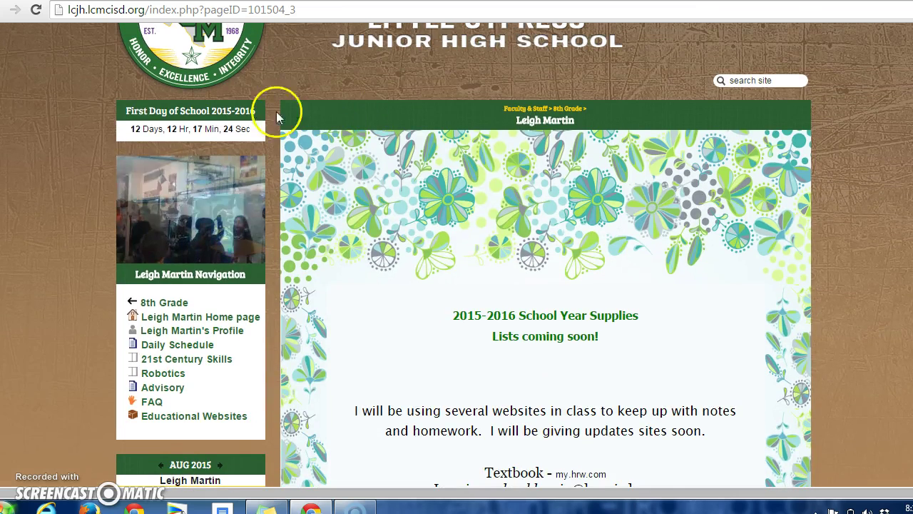
click(242, 206)
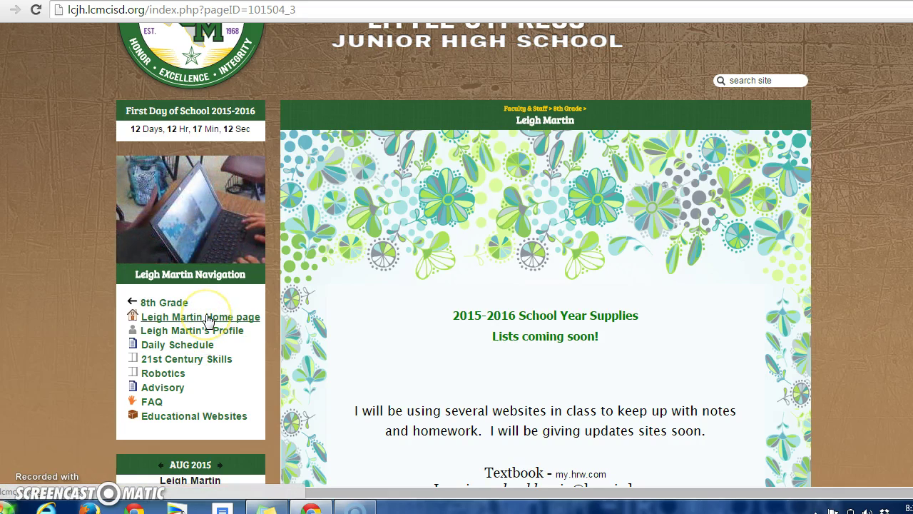
click(207, 331)
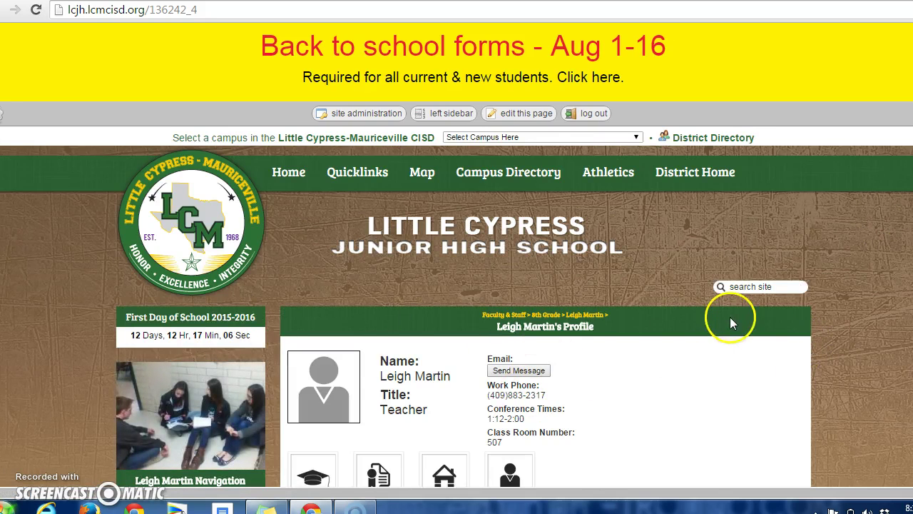
Step: Scroll through the profile's contact details and Education history, then go to 21st Century Skills
scroll(456, 257, down, 2)
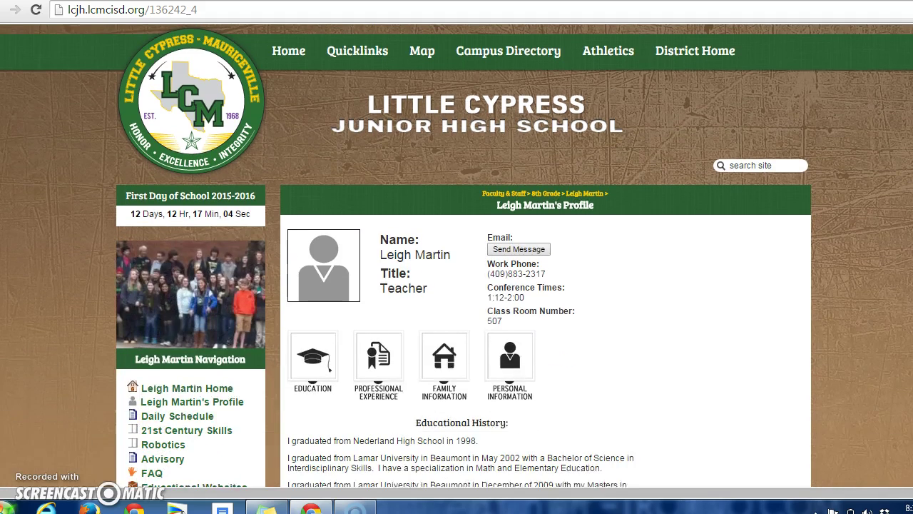
scroll(456, 255, down, 1)
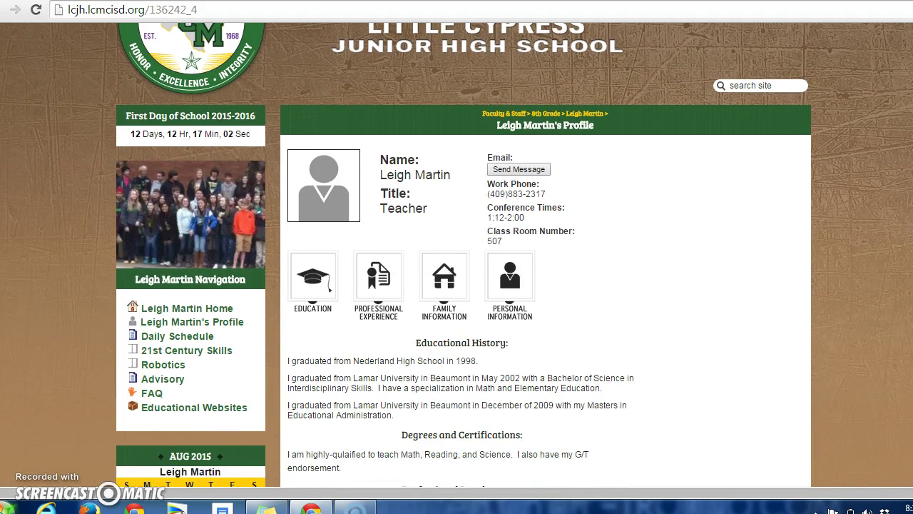
scroll(570, 218, down, 1)
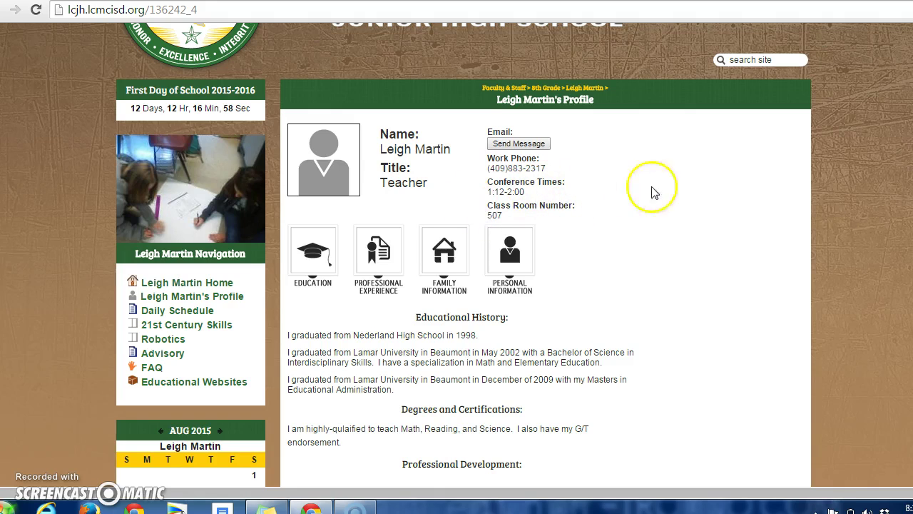
scroll(457, 256, down, 2)
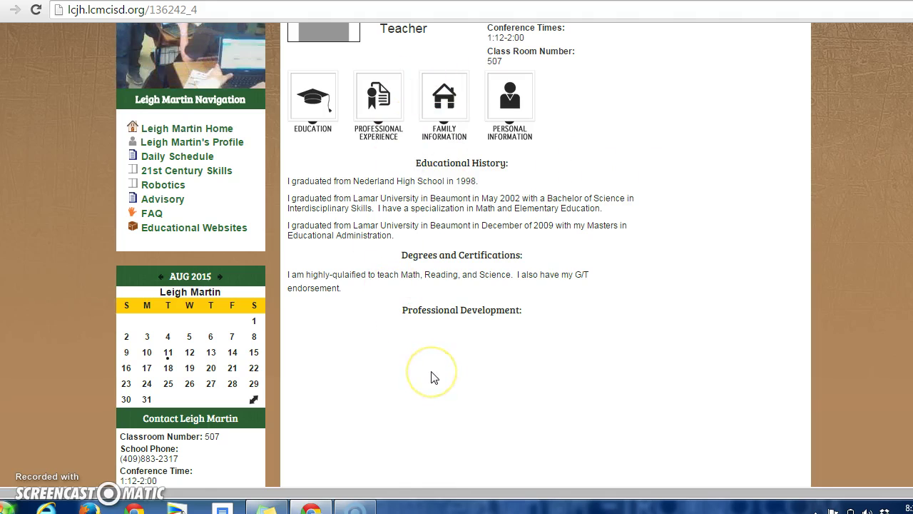
click(324, 97)
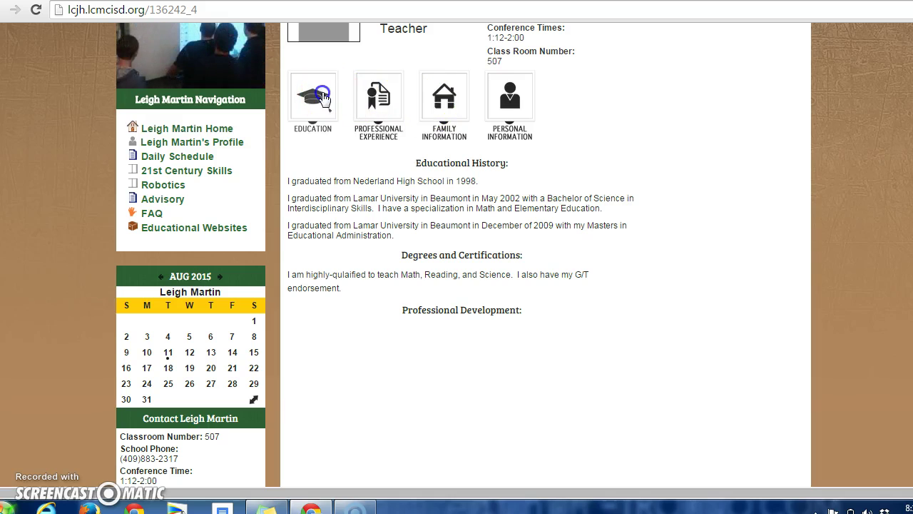
click(164, 171)
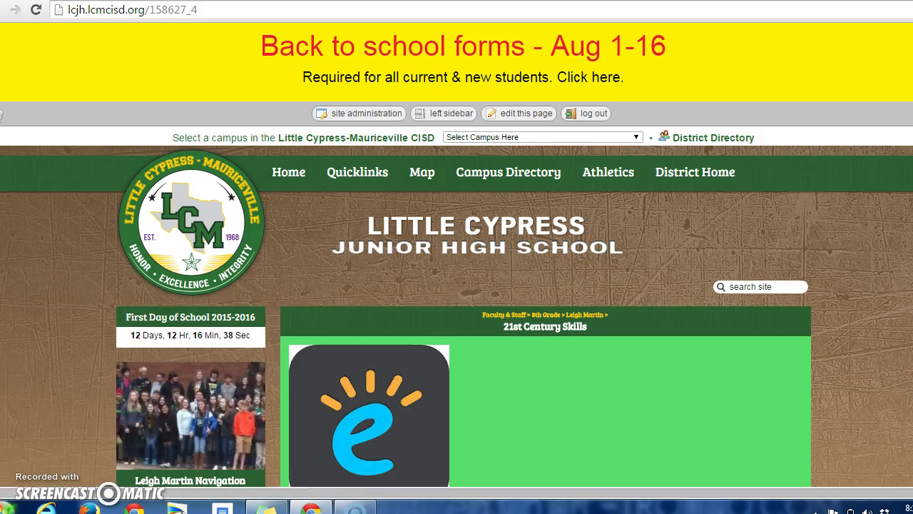
Step: Scroll through the 21st Century Skills page content
scroll(198, 182, down, 3)
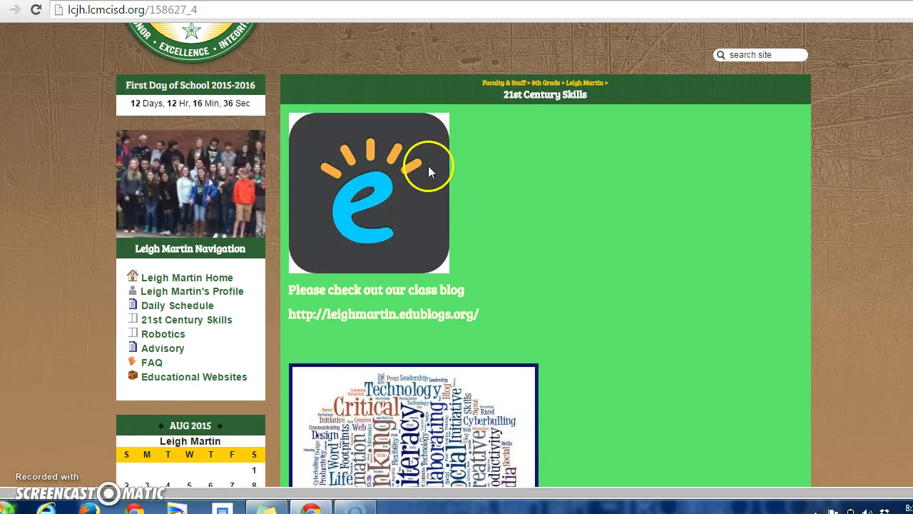
scroll(539, 242, down, 2)
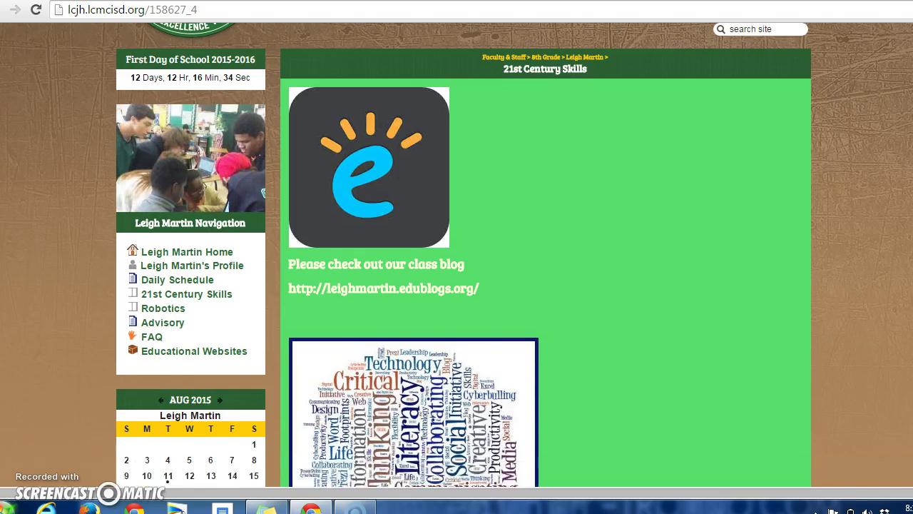
scroll(546, 255, down, 2)
scroll(546, 255, up, 3)
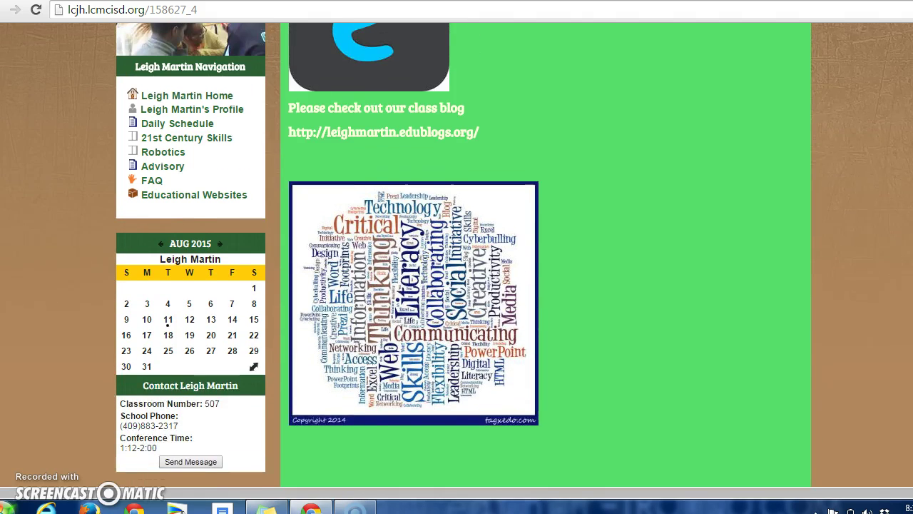
scroll(546, 254, up, 1)
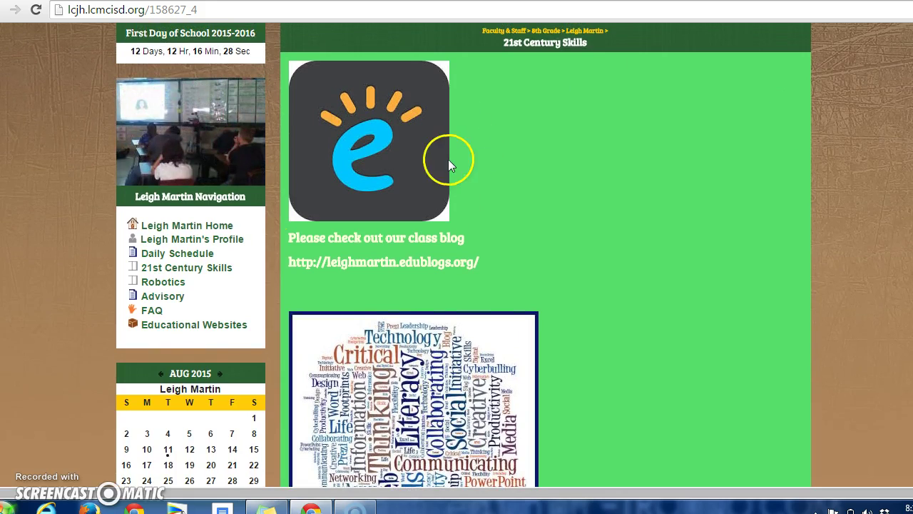
Step: Check the still-empty Robotics page, then return to site administration
click(162, 283)
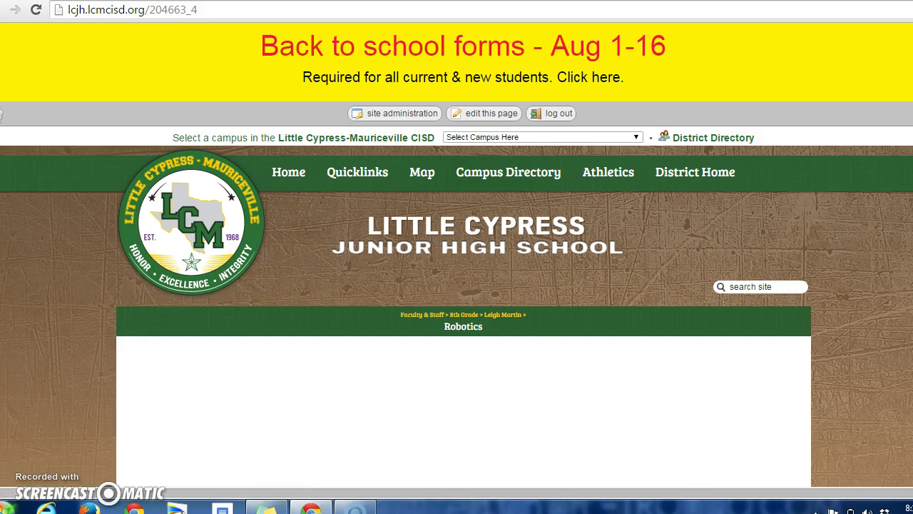
scroll(464, 285, down, 3)
scroll(464, 285, up, 3)
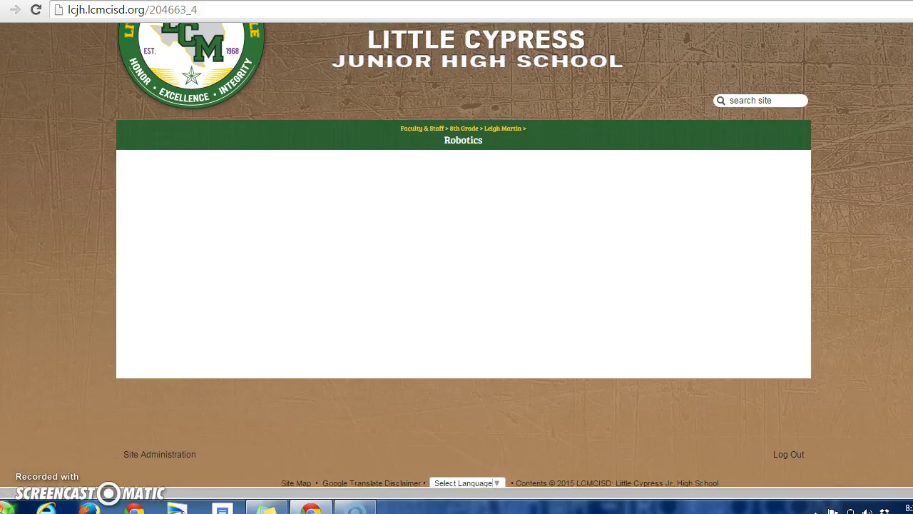
scroll(456, 285, down, 2)
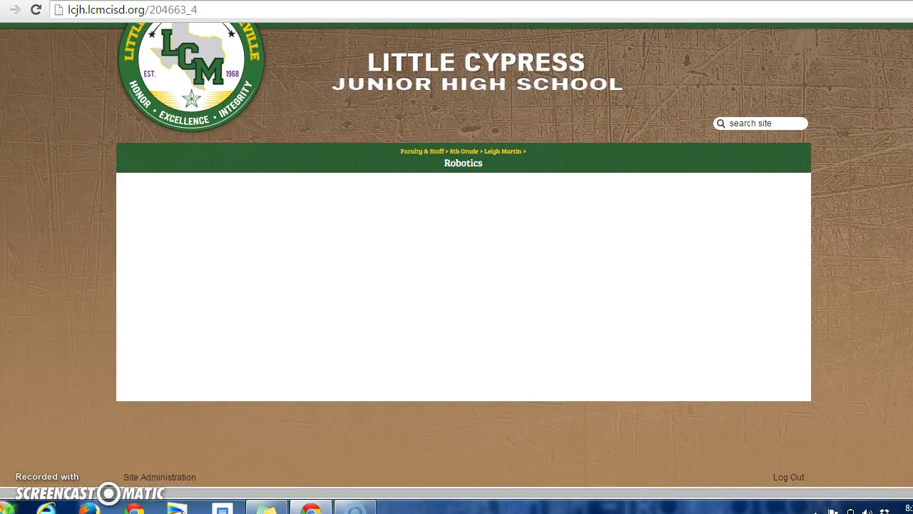
scroll(457, 286, up, 3)
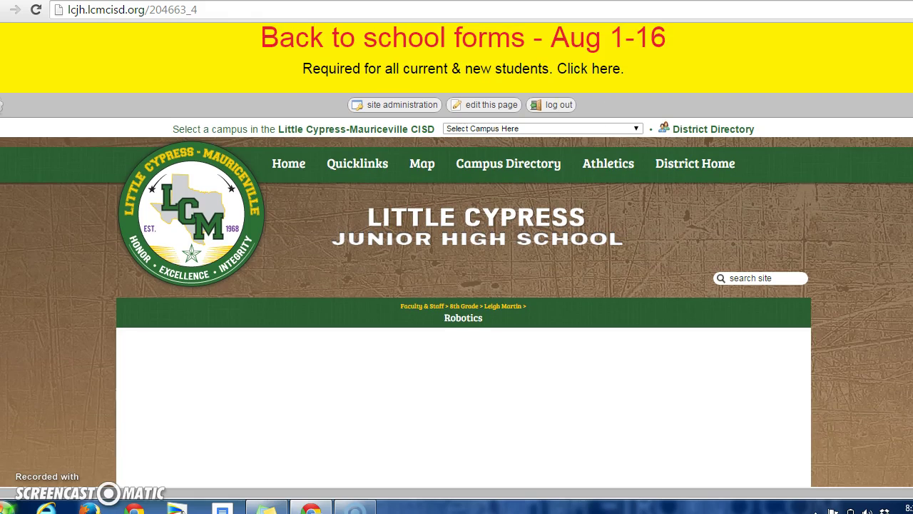
click(382, 105)
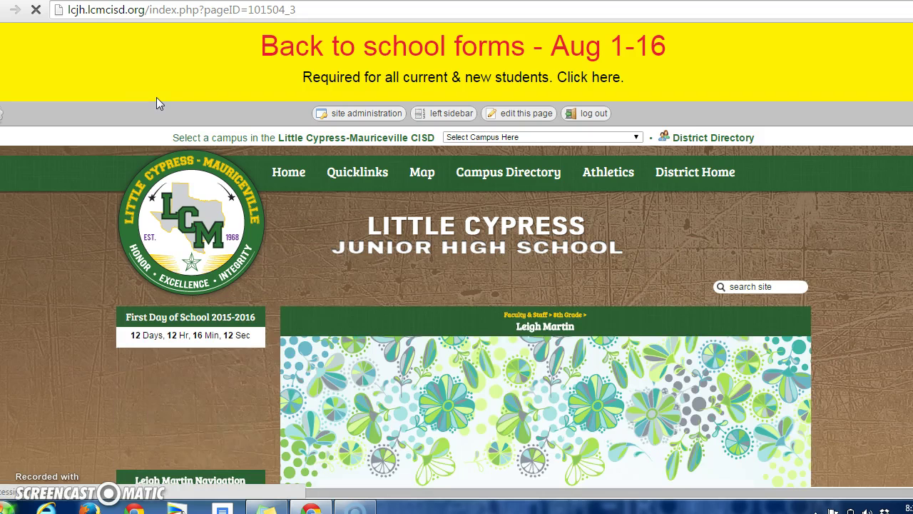
Step: Scroll through the Advisory page, which is empty apart from its heading
scroll(456, 257, down, 7)
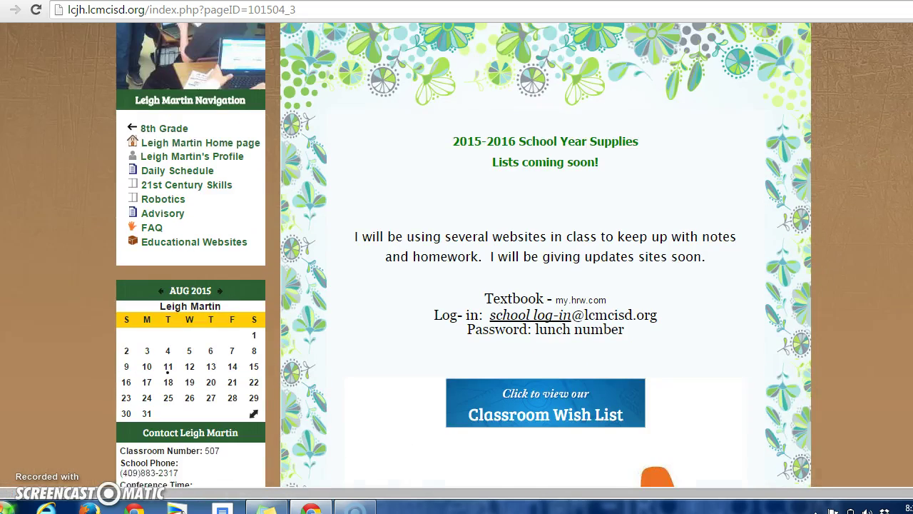
scroll(456, 257, up, 2)
scroll(457, 257, up, 1)
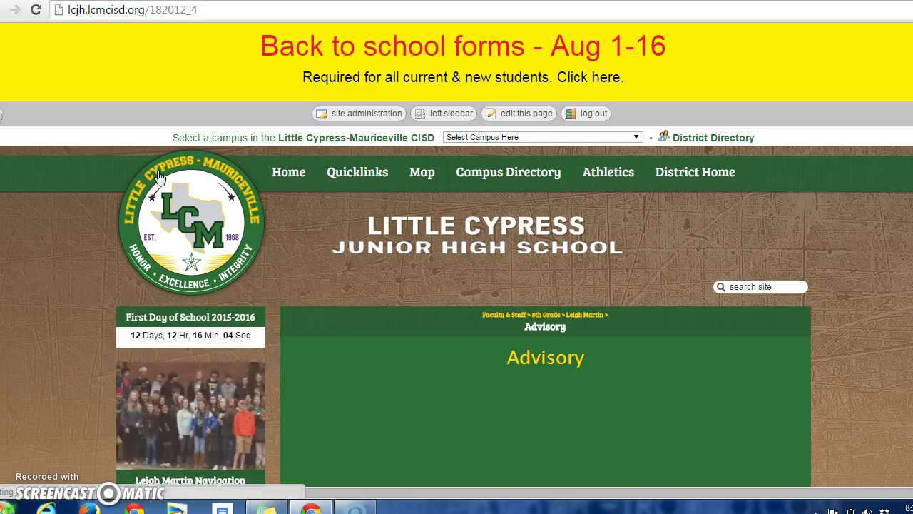
scroll(457, 256, down, 5)
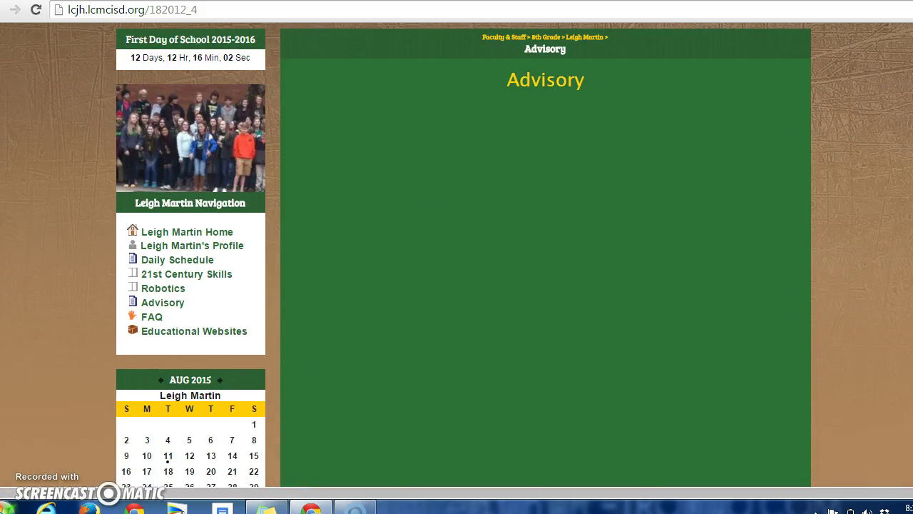
scroll(457, 257, up, 2)
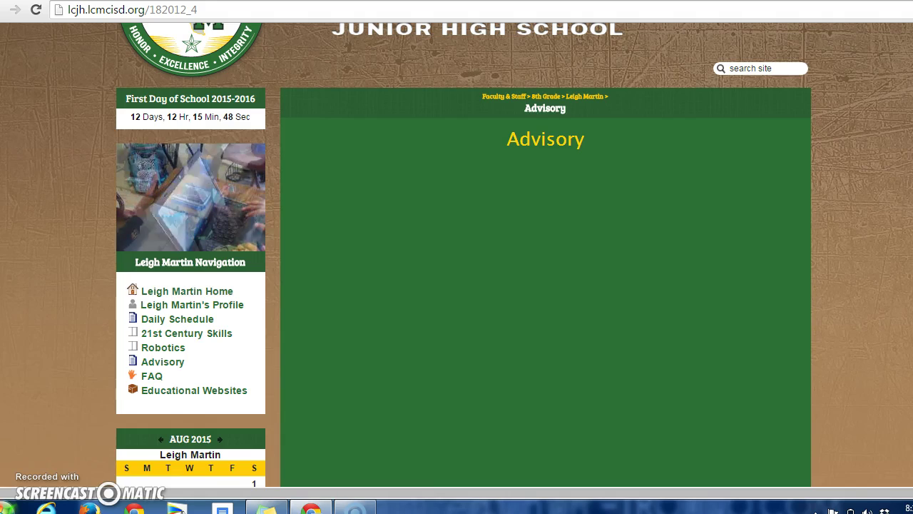
scroll(457, 257, down, 1)
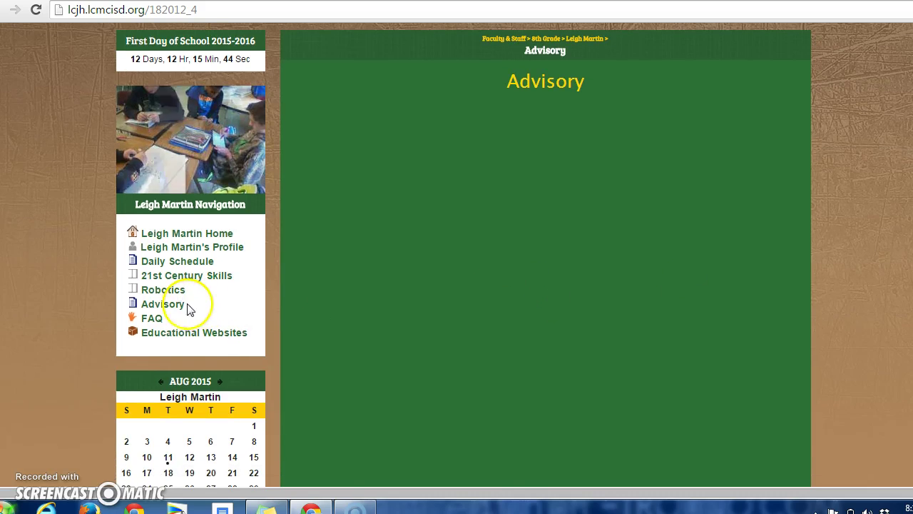
Step: Read through the FAQ answers, including the text-reminder class codes
click(153, 320)
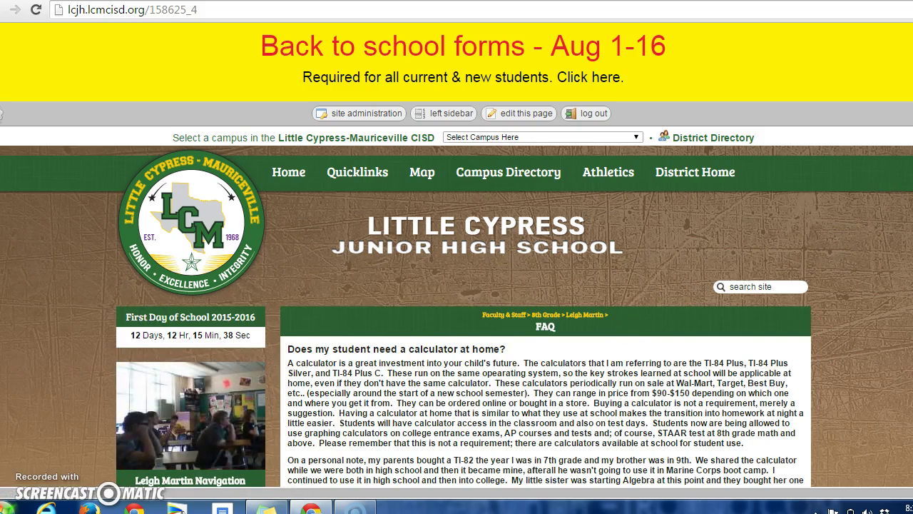
scroll(457, 286, down, 4)
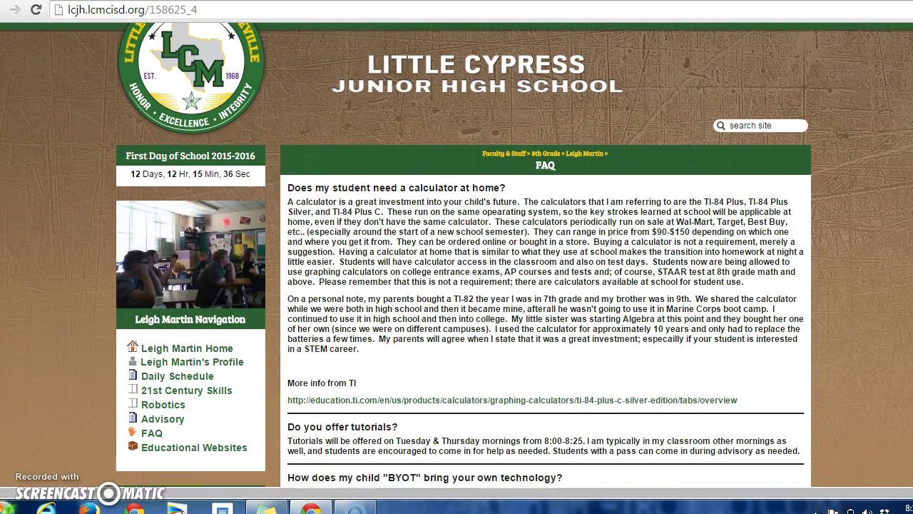
scroll(457, 286, down, 2)
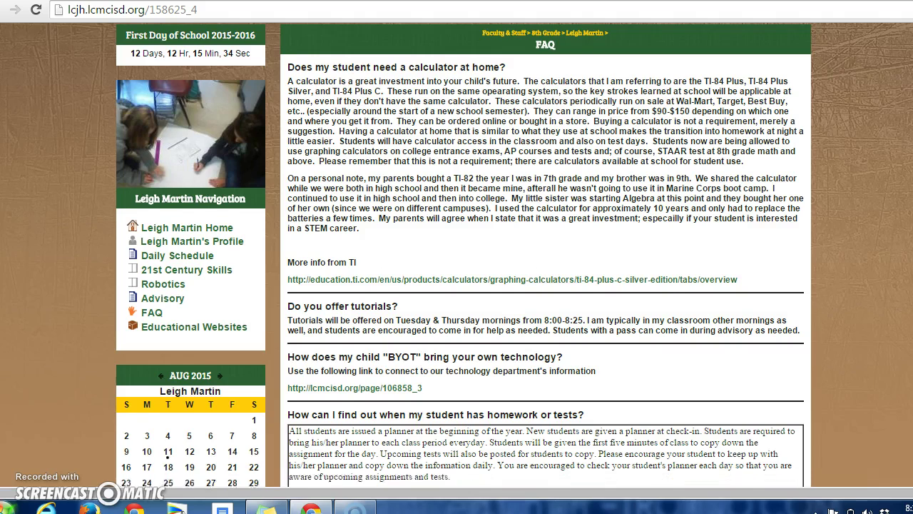
scroll(457, 286, down, 2)
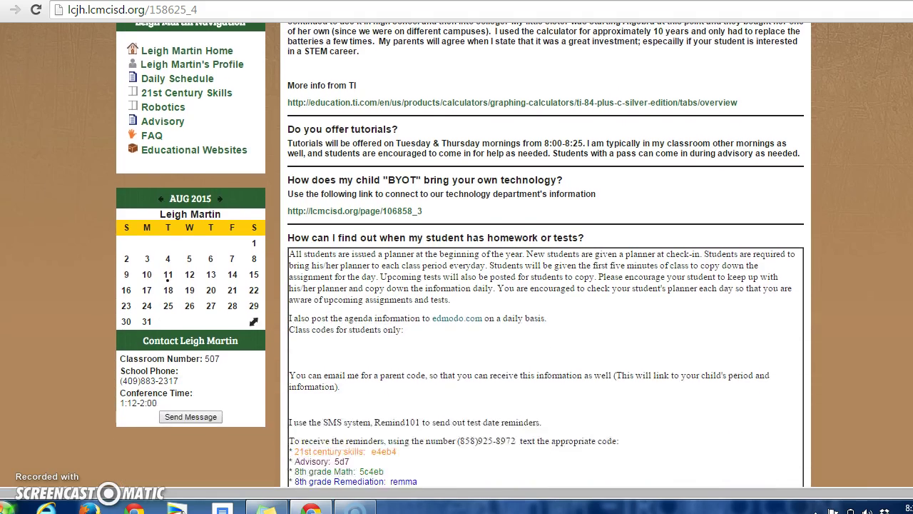
scroll(457, 256, down, 3)
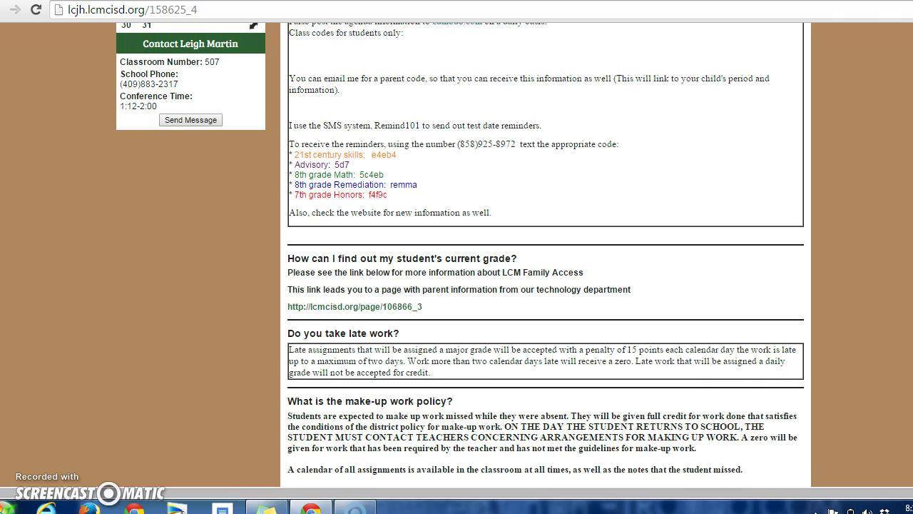
scroll(456, 256, down, 1)
scroll(456, 257, up, 1)
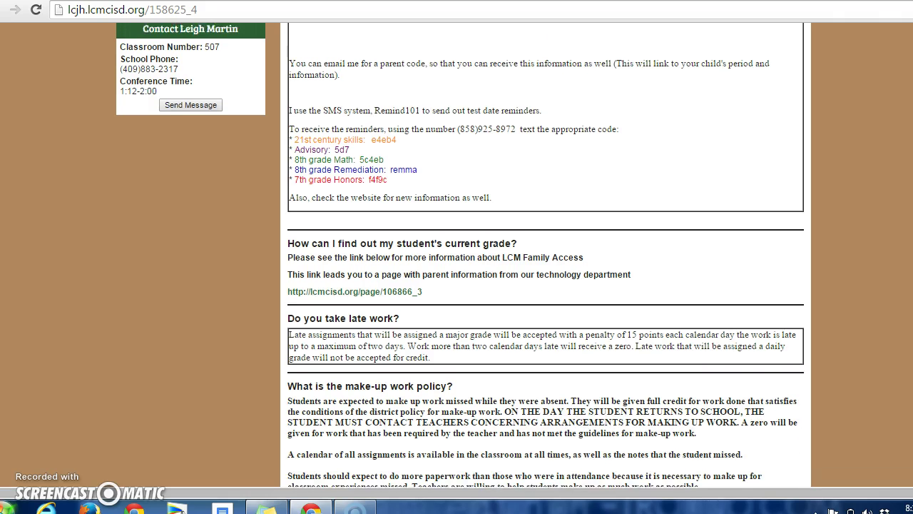
scroll(705, 273, up, 5)
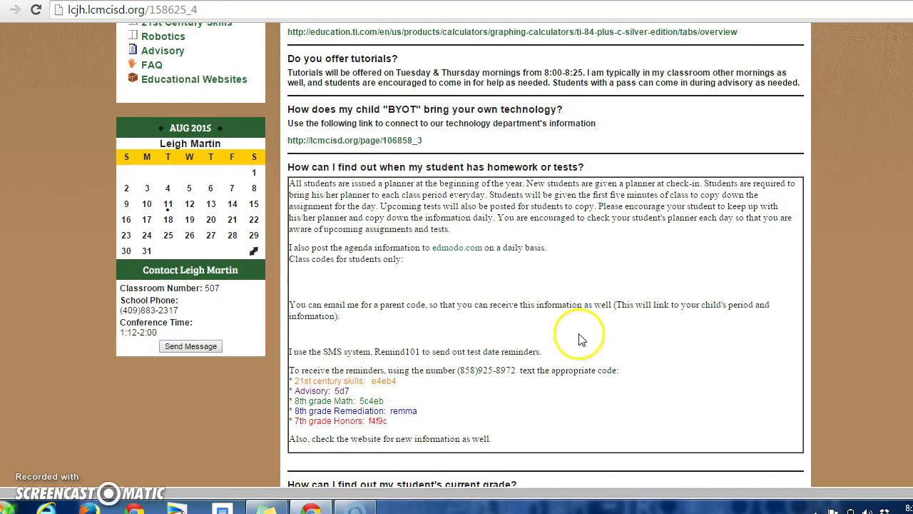
scroll(546, 257, down, 3)
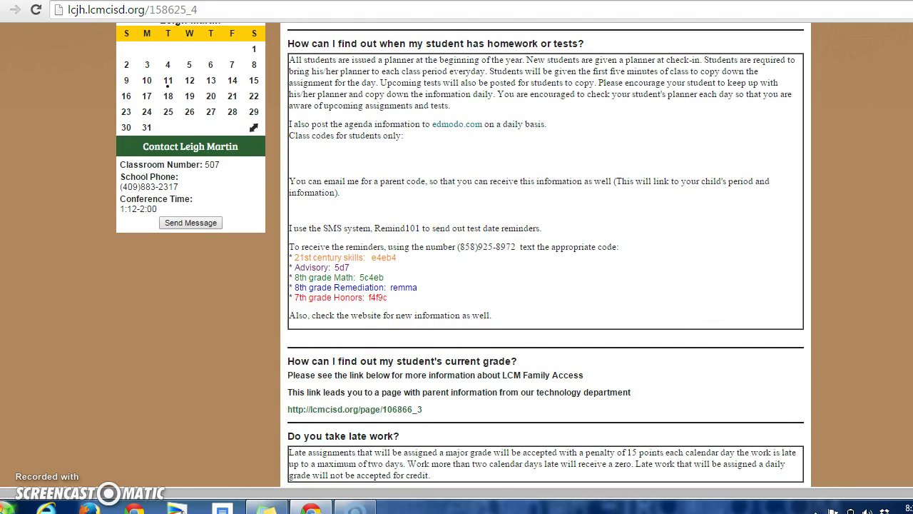
scroll(407, 234, down, 3)
scroll(407, 234, up, 6)
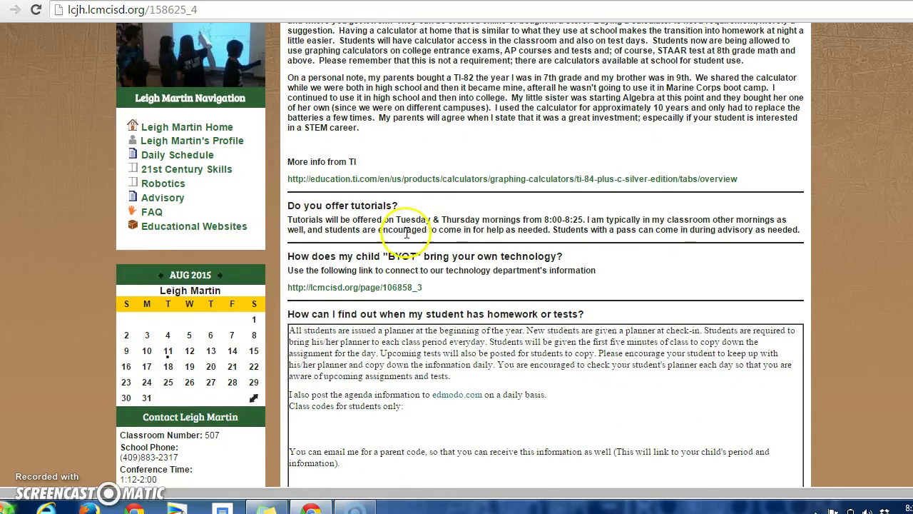
click(190, 227)
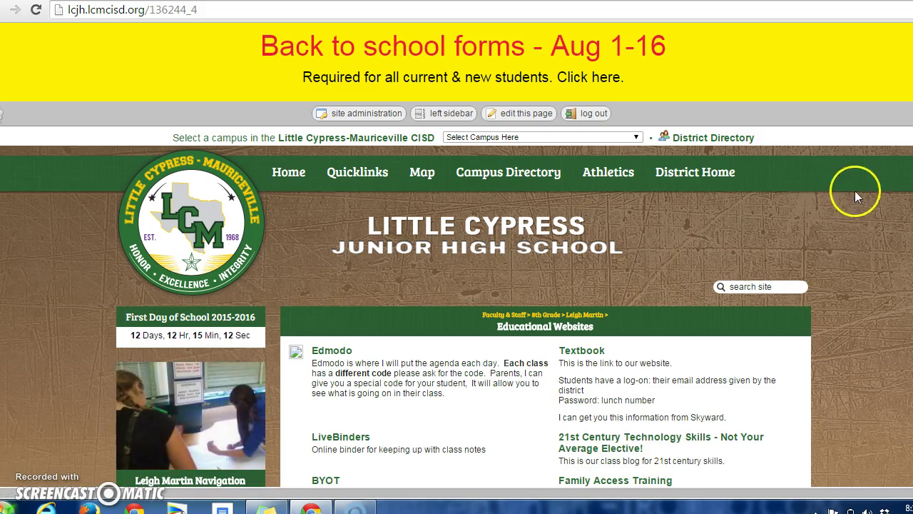
Step: Scroll down to view the Edmodo, Textbook, LiveBinders and BYOT links
scroll(456, 285, down, 3)
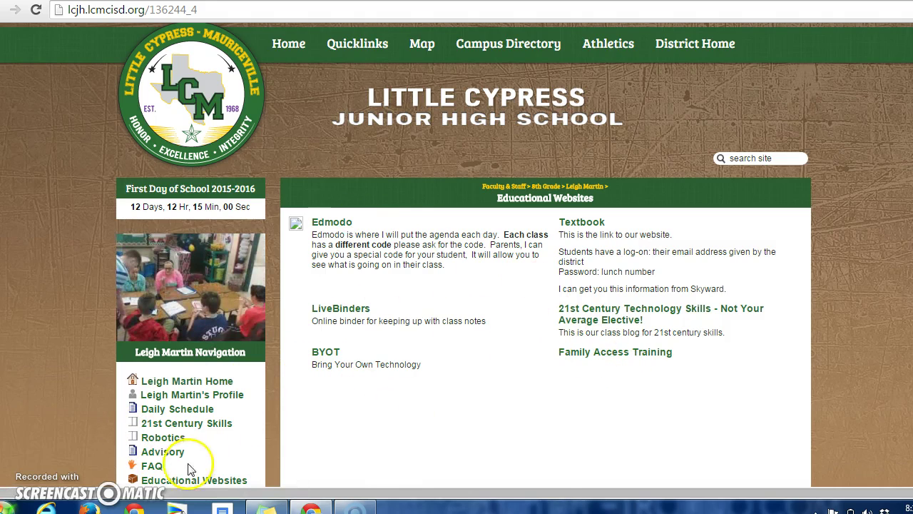
Step: Return to the FAQ page and bring up its admin list of eight FAQ entries
click(149, 467)
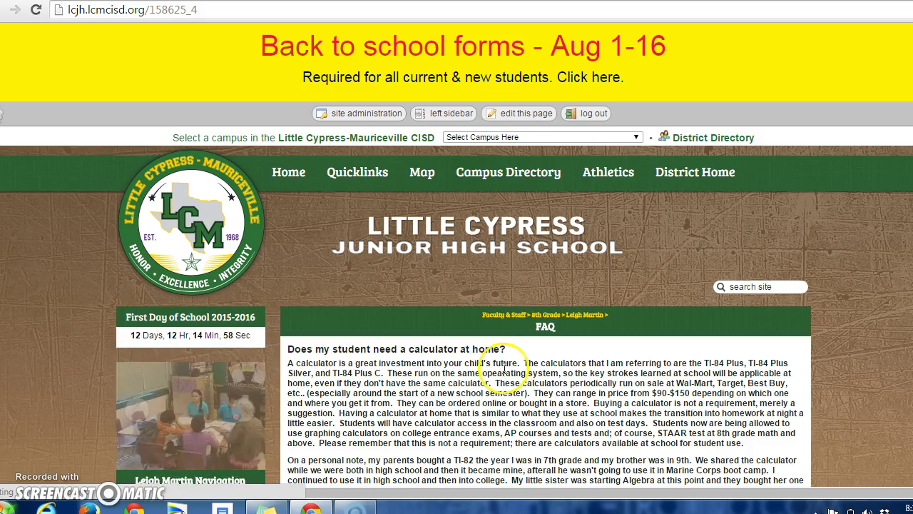
click(520, 114)
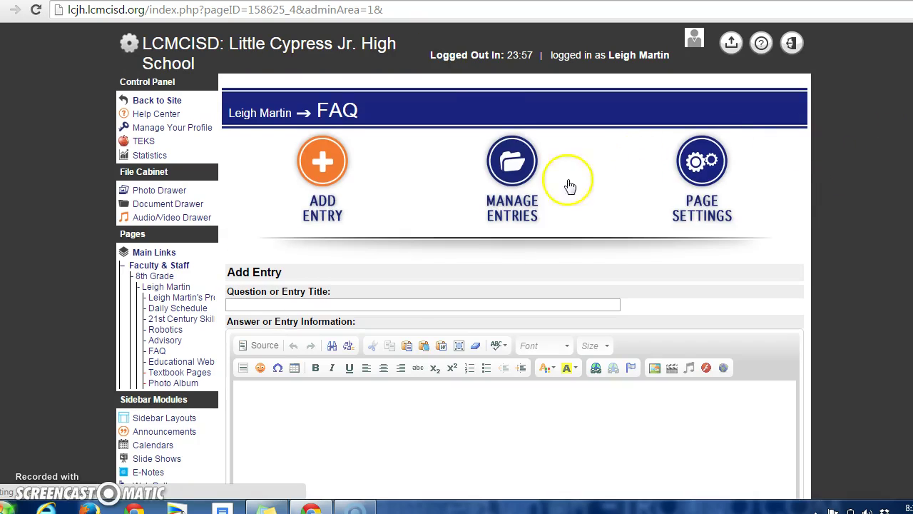
click(492, 202)
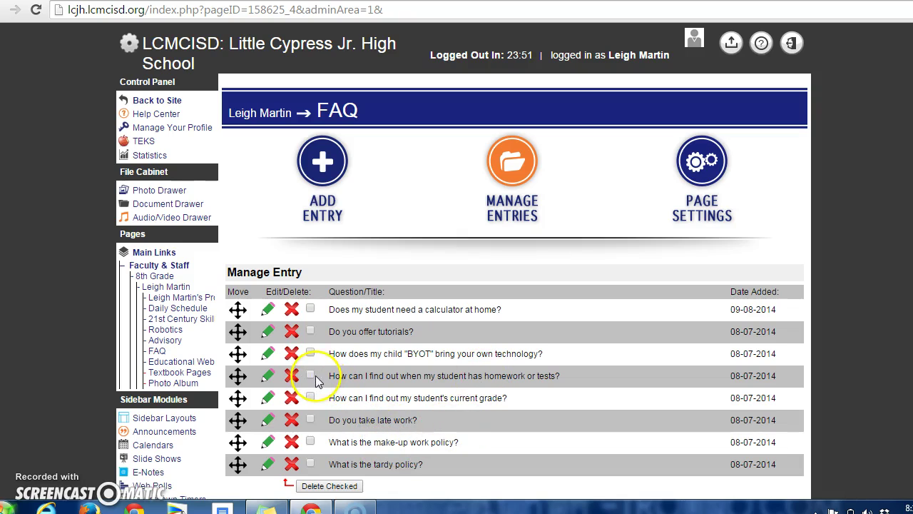
Step: Delete the texting number and reminder class codes from the homework-or-tests answer and save
click(268, 377)
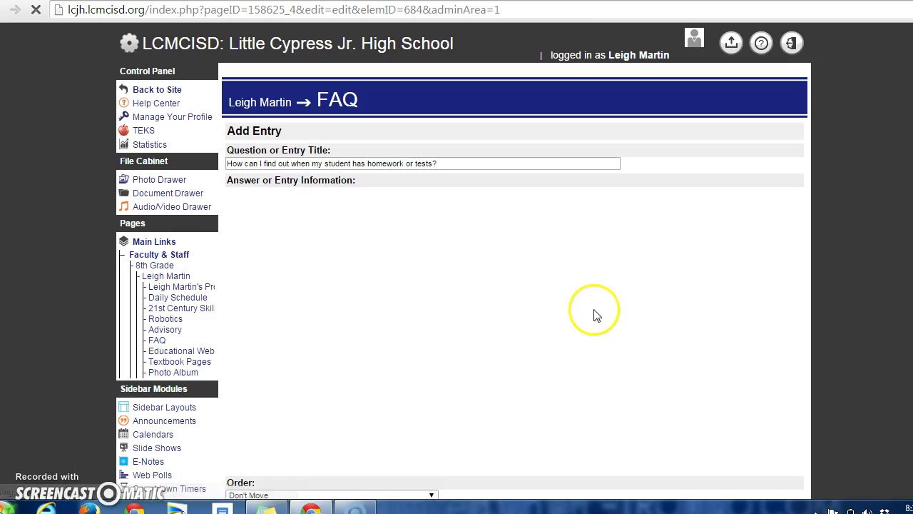
scroll(464, 262, down, 1)
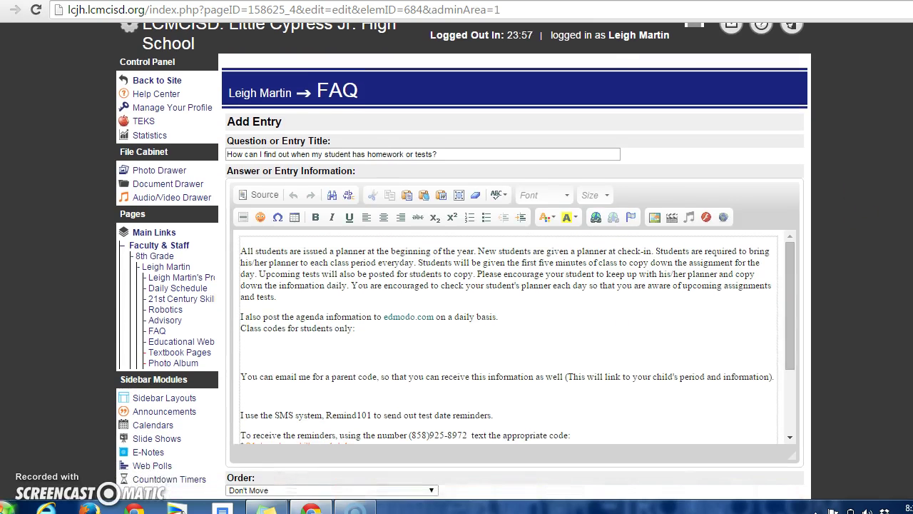
drag(786, 273, 808, 346)
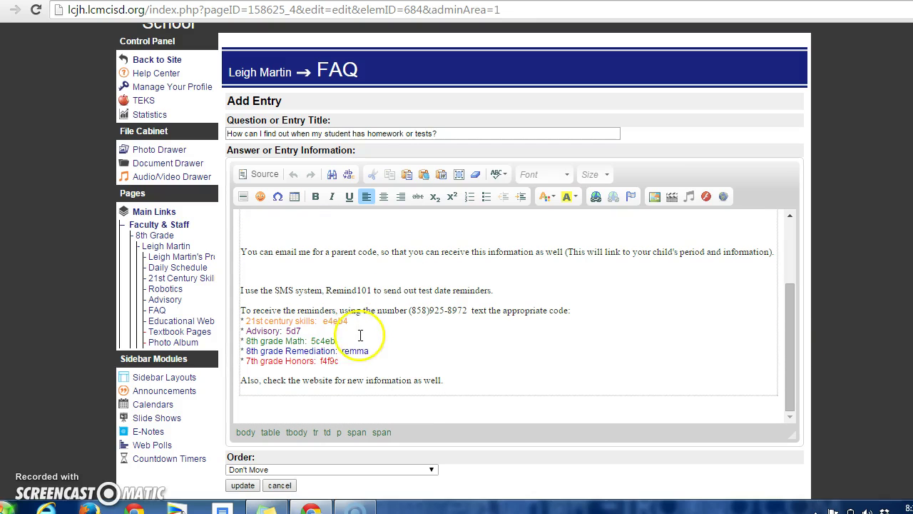
drag(335, 359, 300, 310)
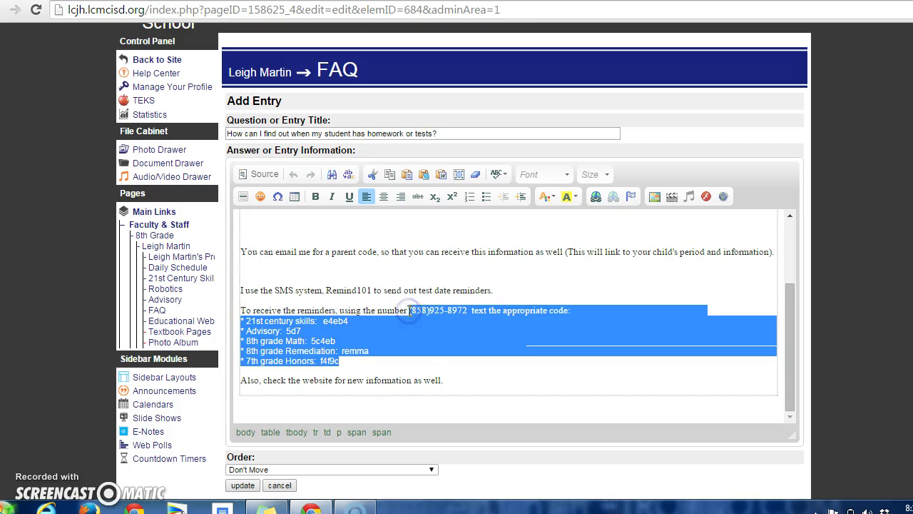
key(Delete)
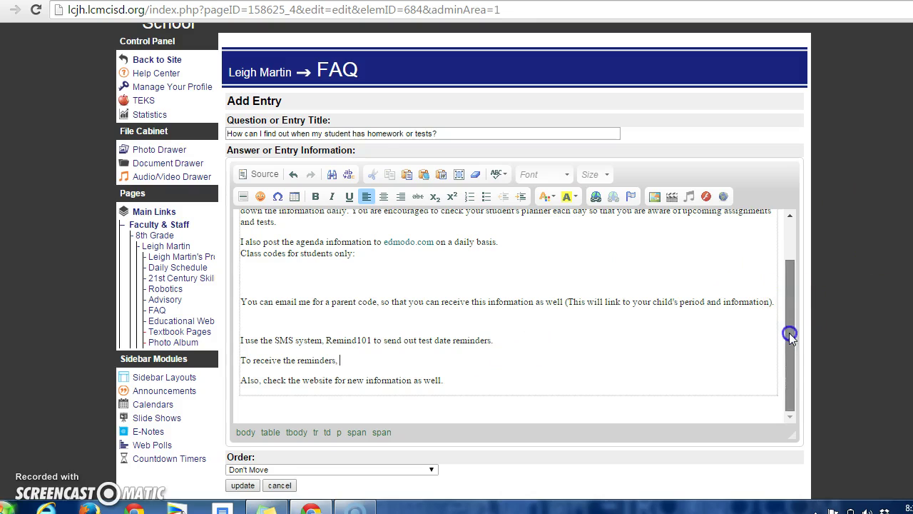
click(236, 488)
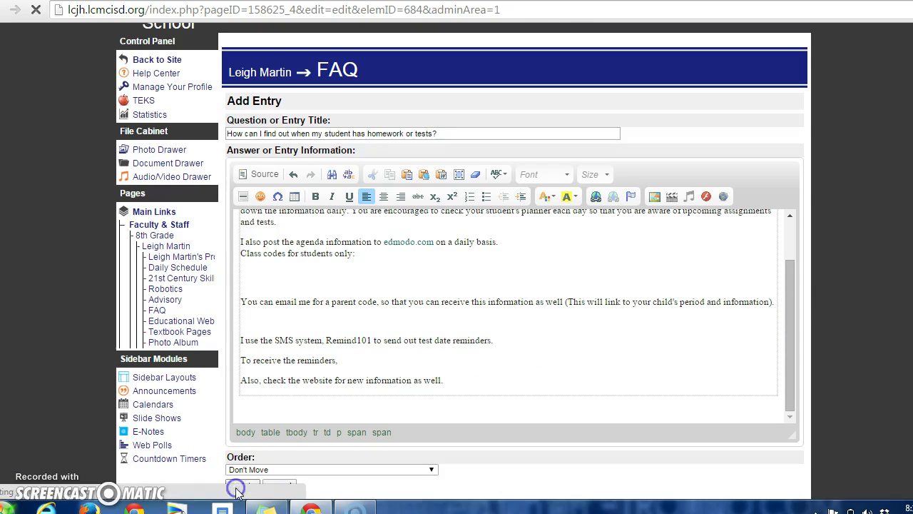